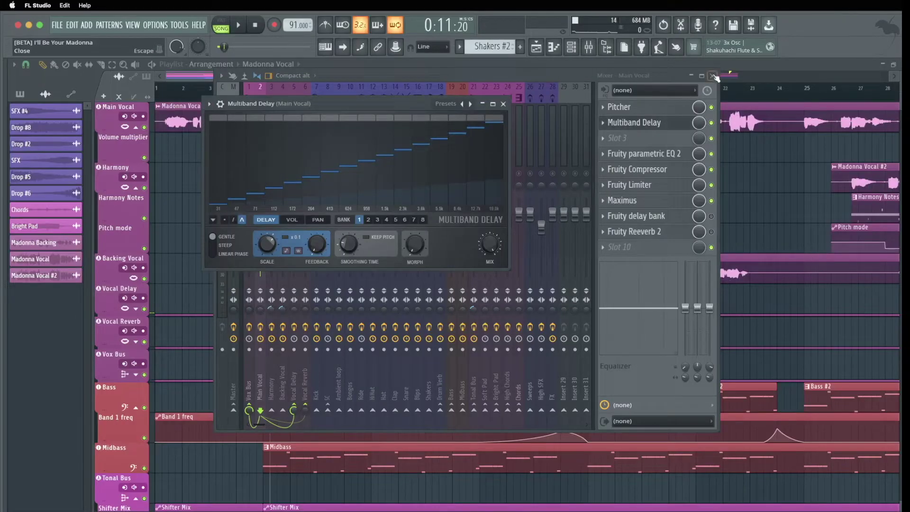
# Step: Close the Mixer so only the Playlist for 'I'll Be Your Madonna' is showing
pyautogui.click(713, 76)
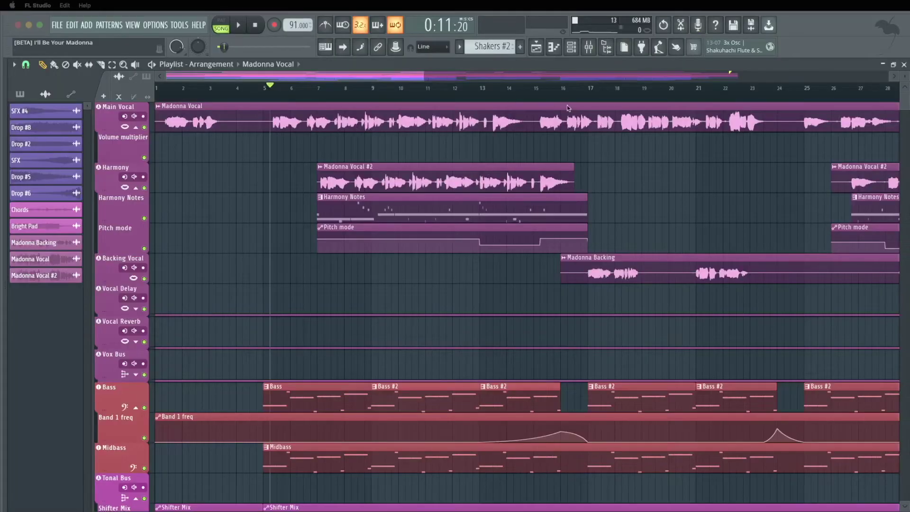
# Step: Open the Mixer on the Main Vocal insert, then briefly play and stop the song
pyautogui.click(573, 49)
pyautogui.click(572, 49)
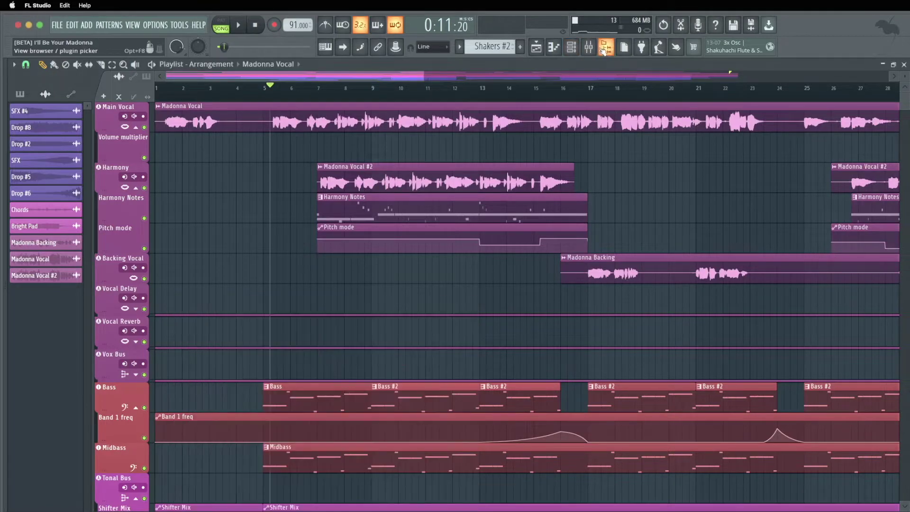
pyautogui.click(590, 47)
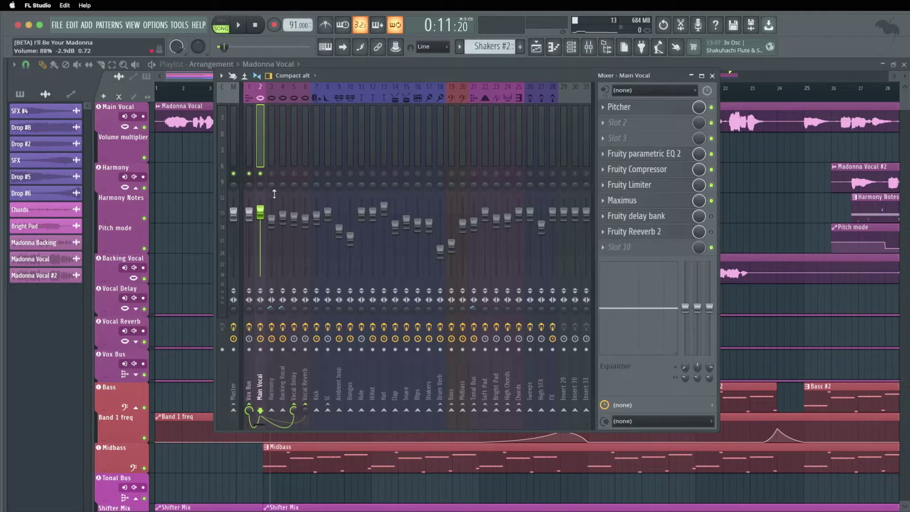
pyautogui.press('space')
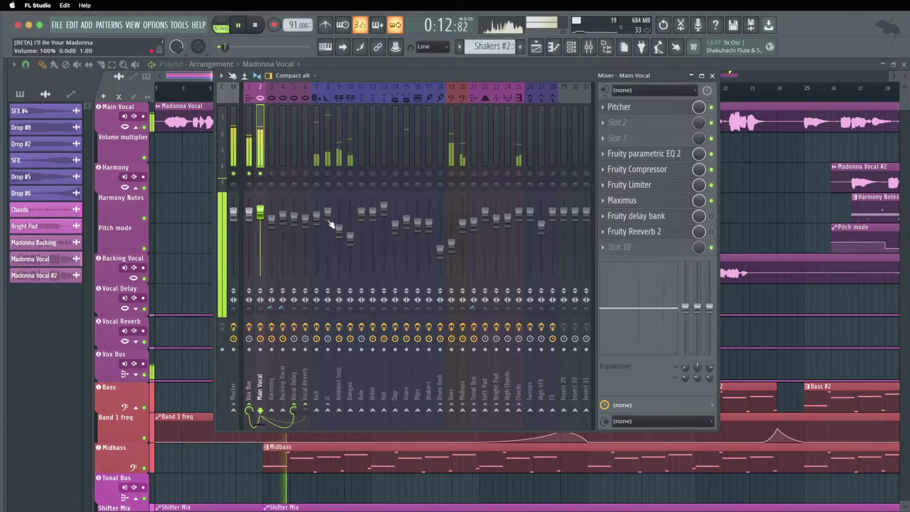
pyautogui.press('space')
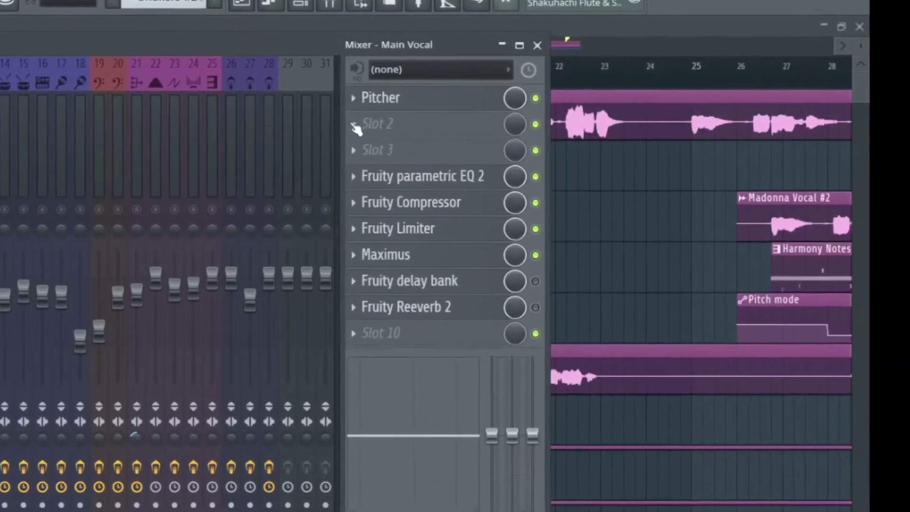
# Step: Load Multiband Delay into slot 2 of the Main Vocal insert via Select > New
pyautogui.click(354, 125)
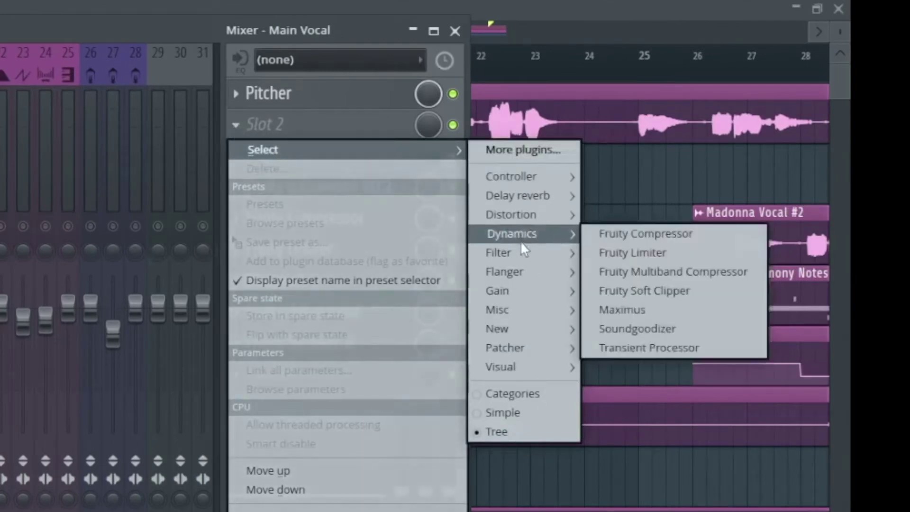
pyautogui.moveTo(537, 272)
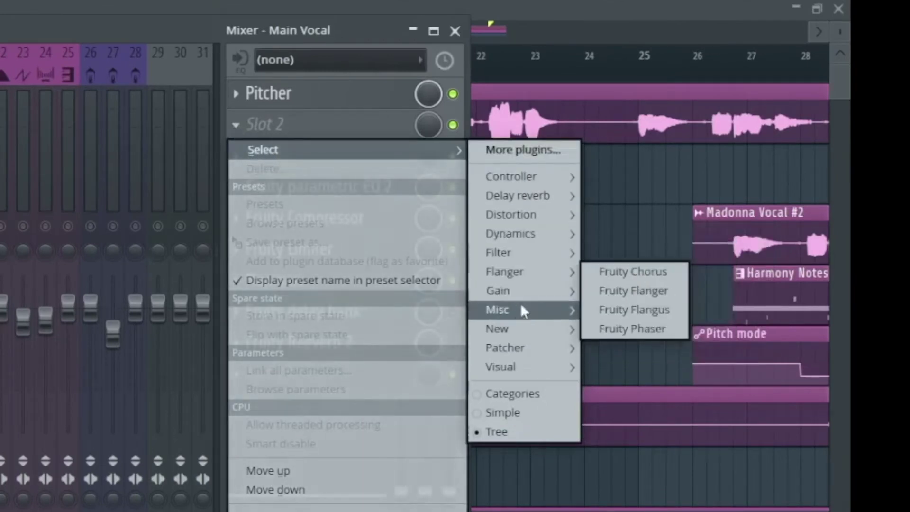
pyautogui.moveTo(515, 322)
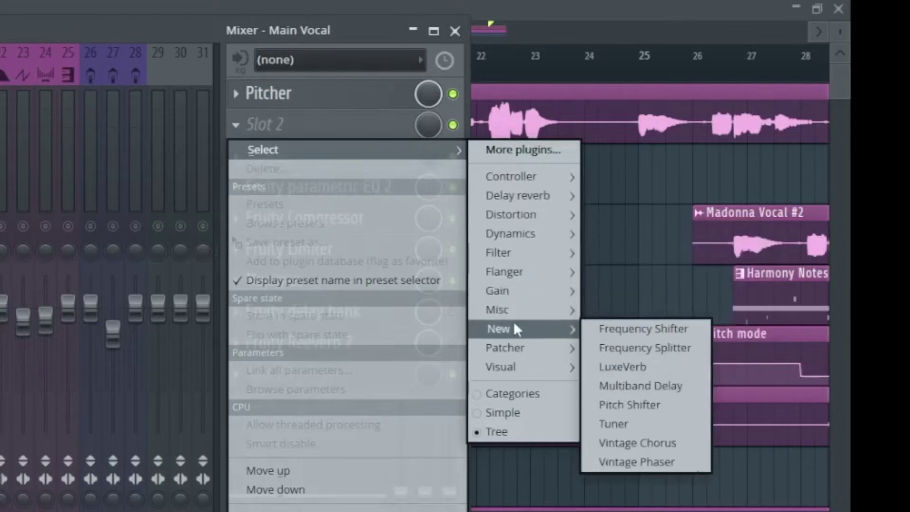
pyautogui.click(632, 386)
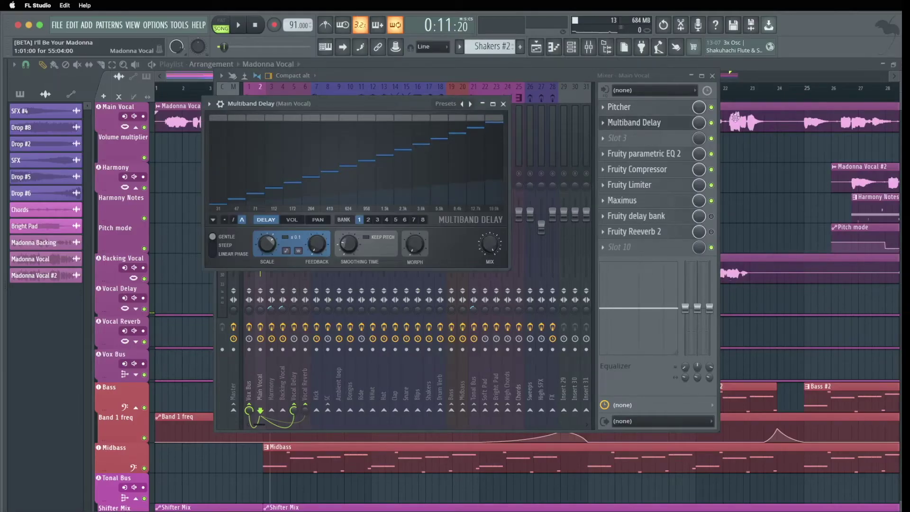
# Step: Close the Mixer, move and enlarge the Multiband Delay window, and start playback
pyautogui.click(713, 77)
pyautogui.moveTo(415, 108); pyautogui.dragTo(364, 94)
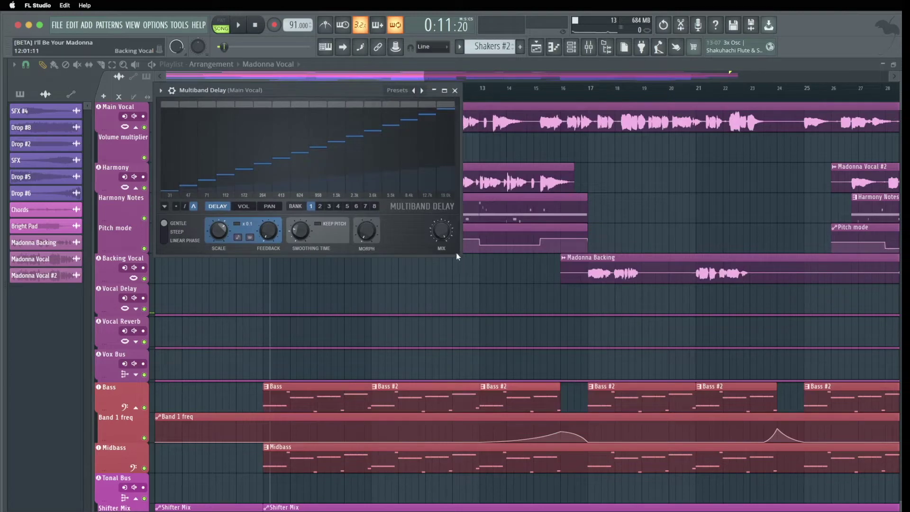
pyautogui.moveTo(458, 255); pyautogui.dragTo(761, 463)
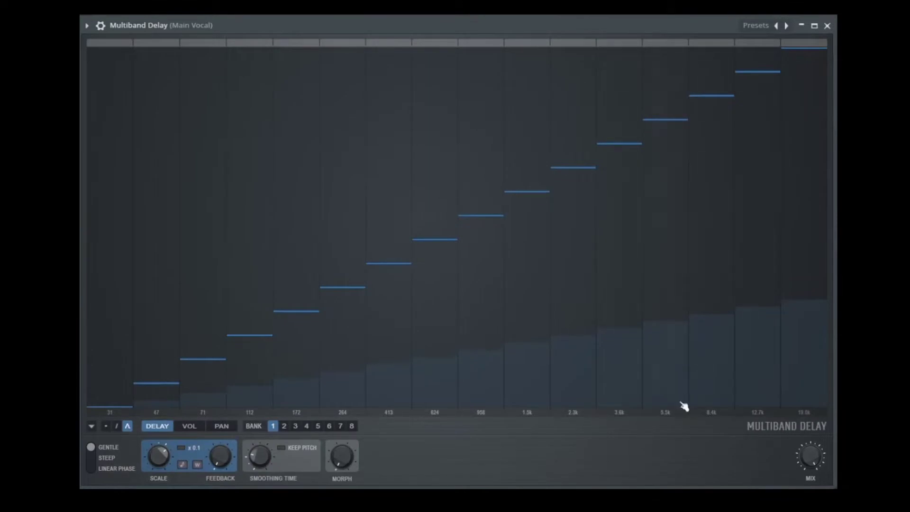
pyautogui.press('space')
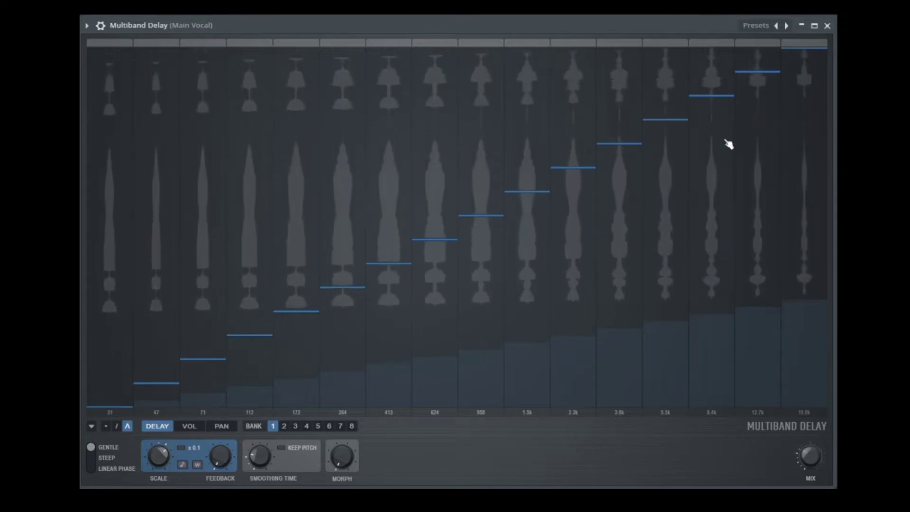
# Step: Try Arpeggiated Textures, Spectralay, Spring Glitter and Swinging Freqs presets, then return to Default
pyautogui.click(758, 28)
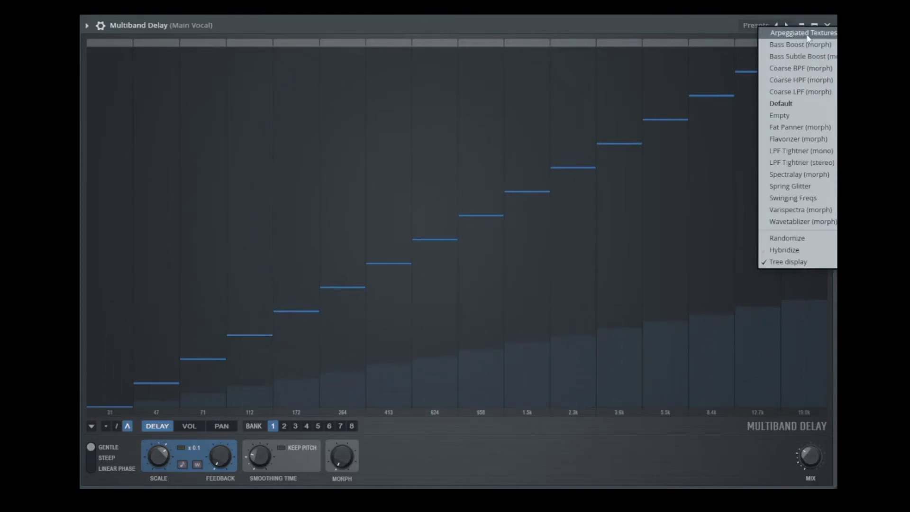
pyautogui.click(791, 34)
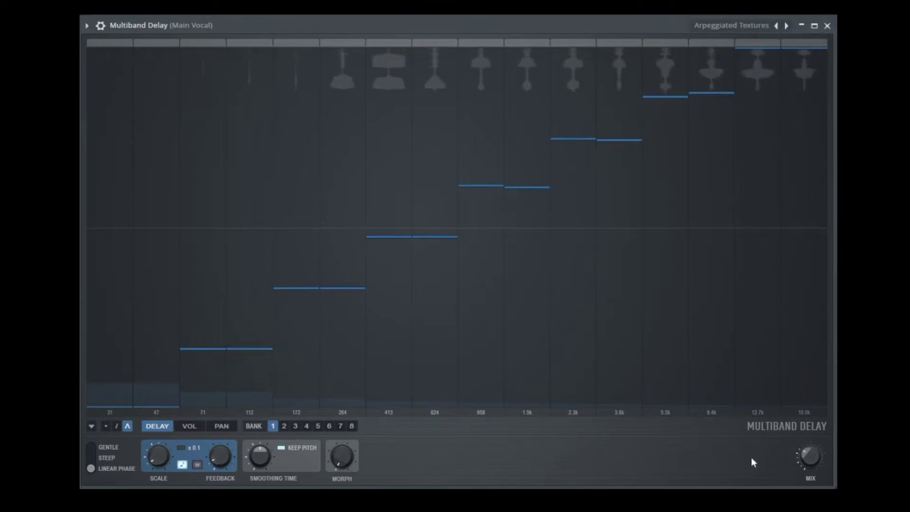
pyautogui.click(741, 29)
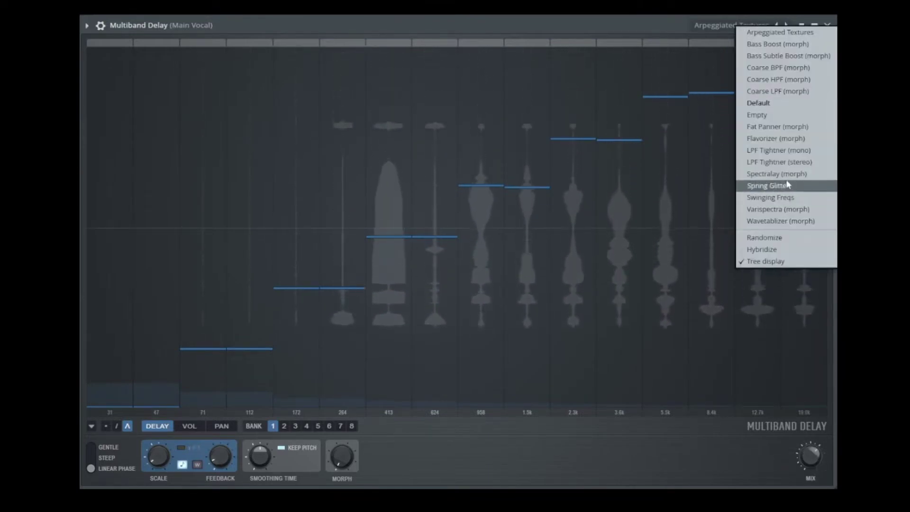
pyautogui.click(804, 174)
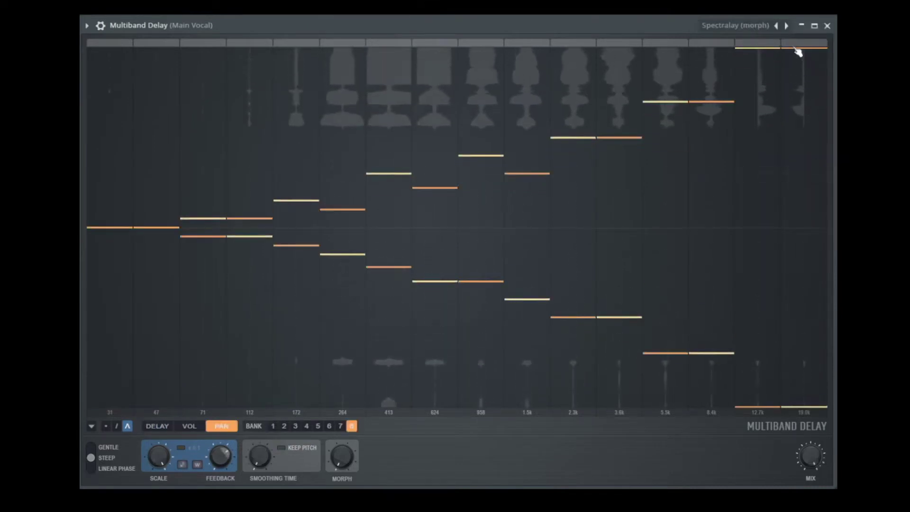
pyautogui.click(786, 26)
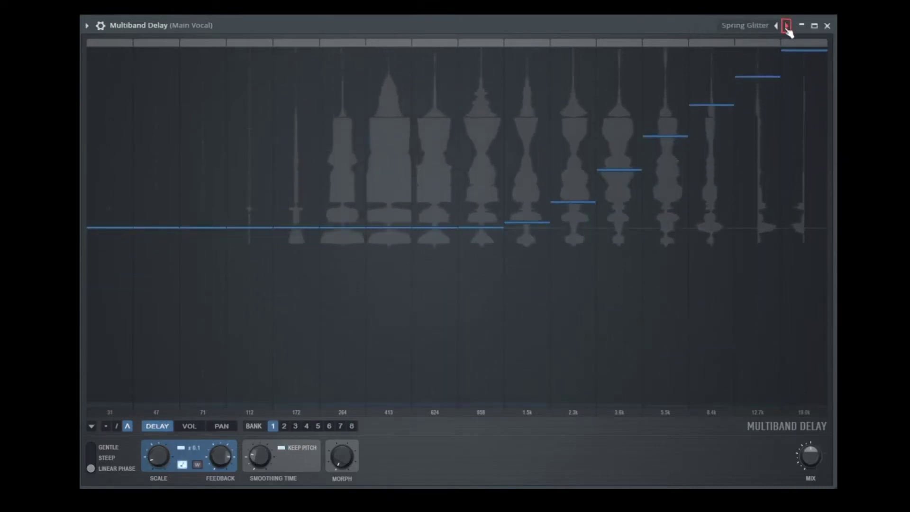
pyautogui.click(786, 26)
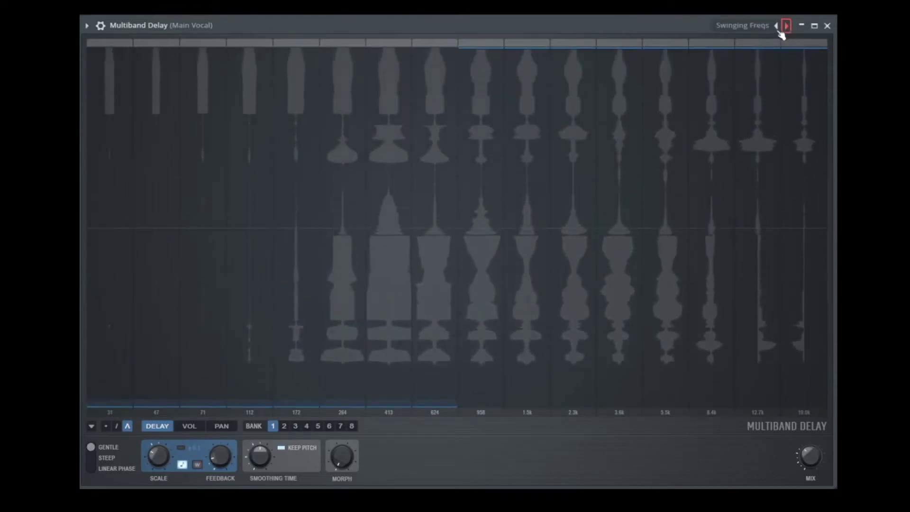
pyautogui.click(745, 28)
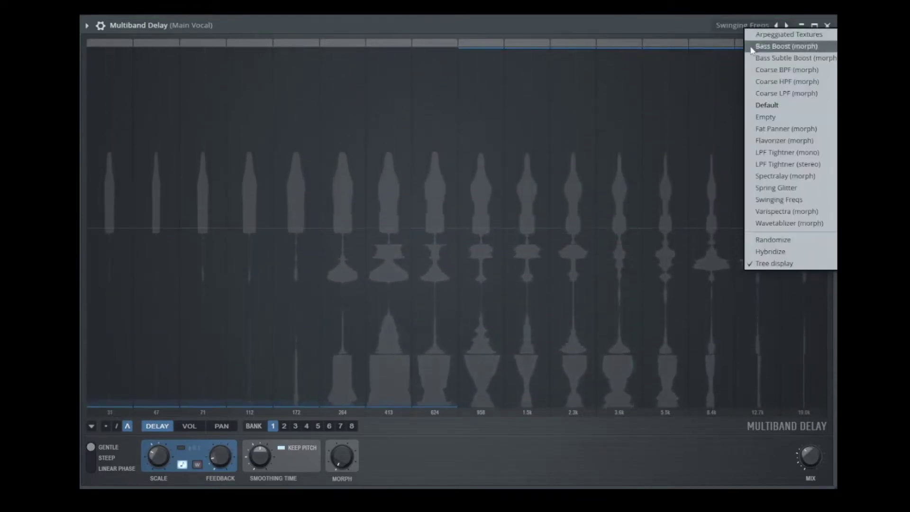
pyautogui.click(764, 106)
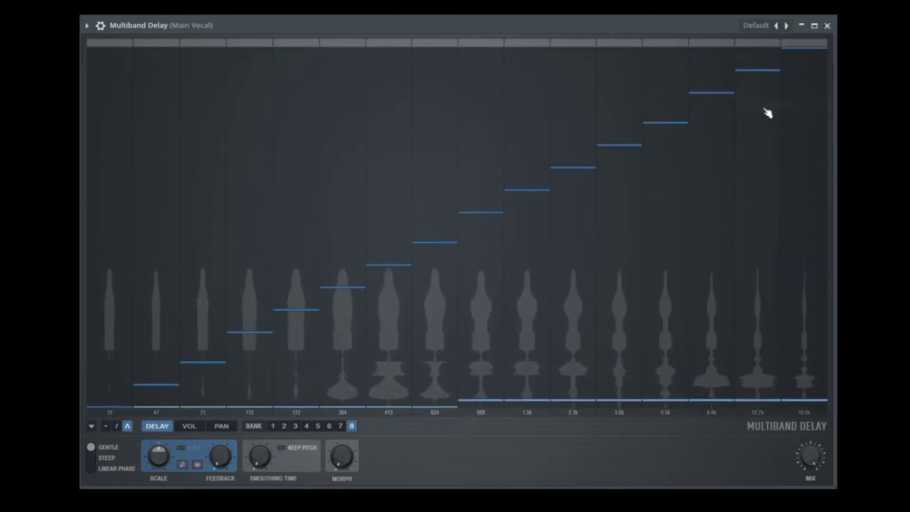
# Step: Switch Multiband Delay to BANK 1, putting all 16 band delays at zero
pyautogui.click(273, 426)
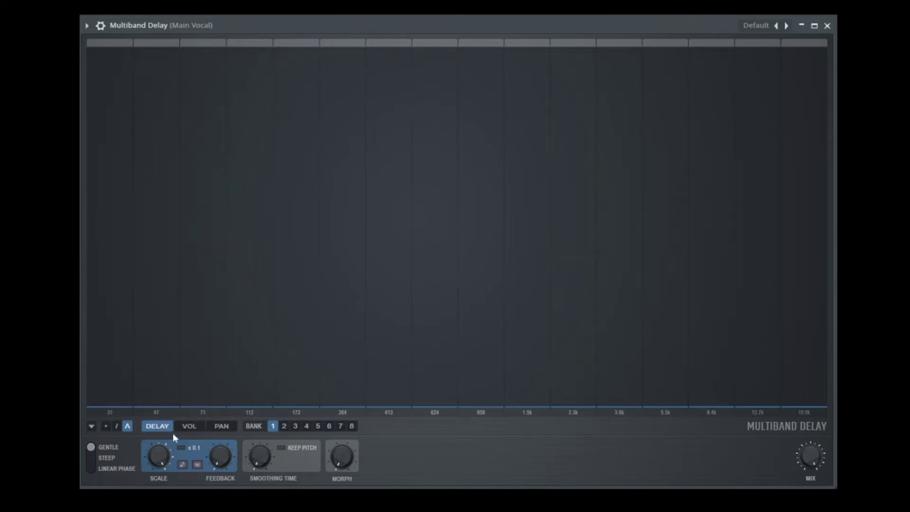
# Step: After previewing the Volume and Pan pages, set all 16 band delays near maximum and show Volume
pyautogui.click(190, 426)
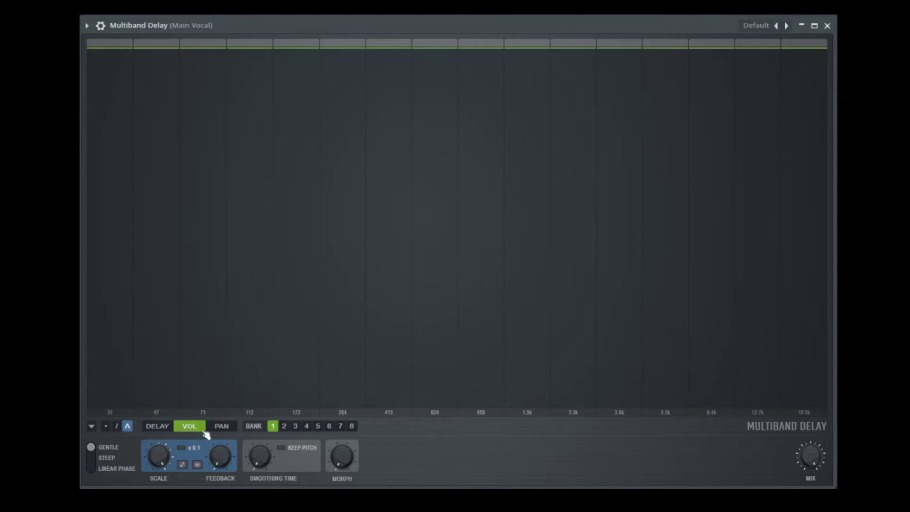
pyautogui.click(229, 427)
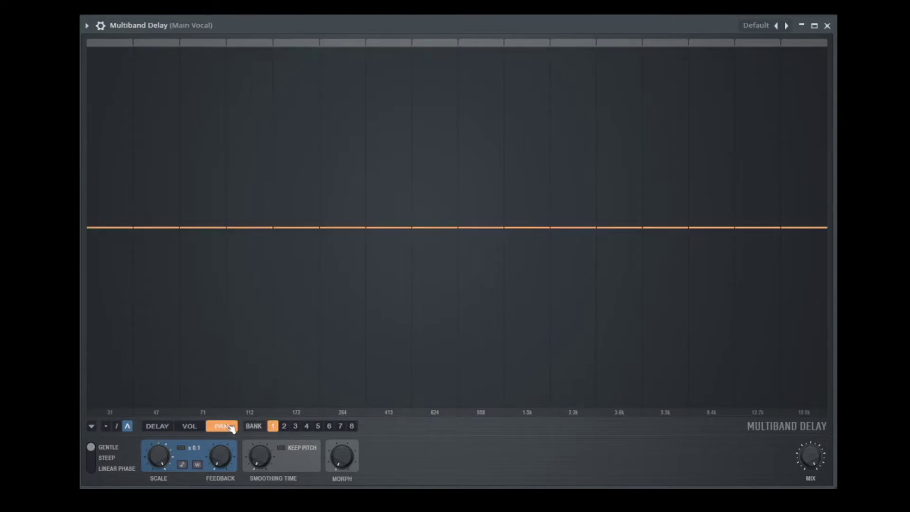
pyautogui.click(191, 426)
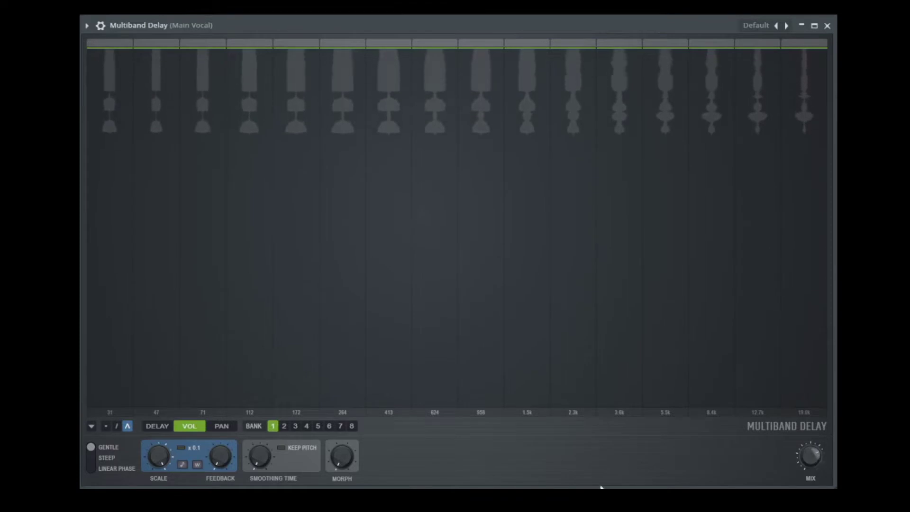
pyautogui.click(168, 427)
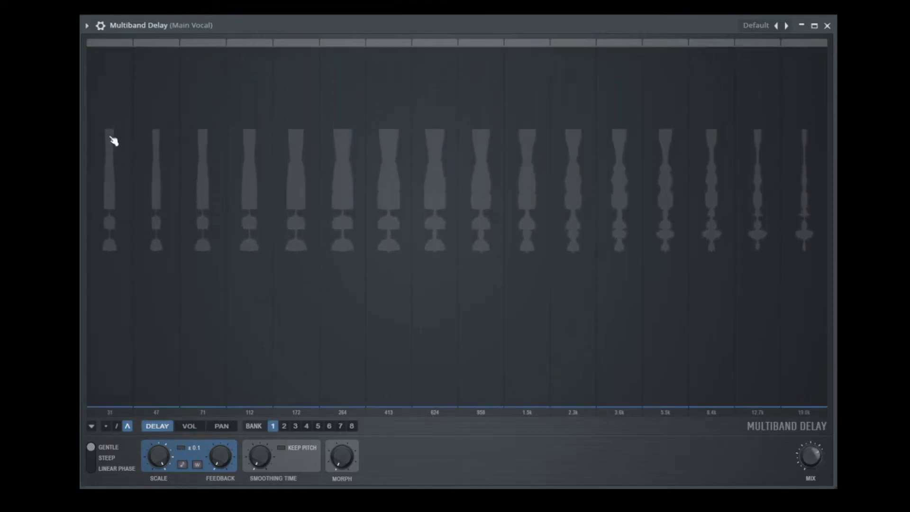
pyautogui.moveTo(104, 65)
pyautogui.mouseDown()
pyautogui.moveTo(111, 57)
pyautogui.moveTo(833, 42)
pyautogui.mouseUp()
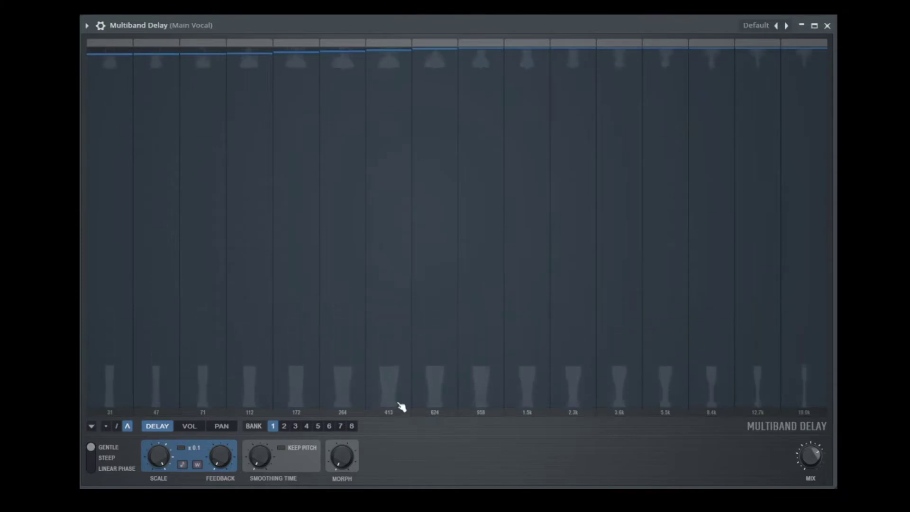
pyautogui.click(198, 430)
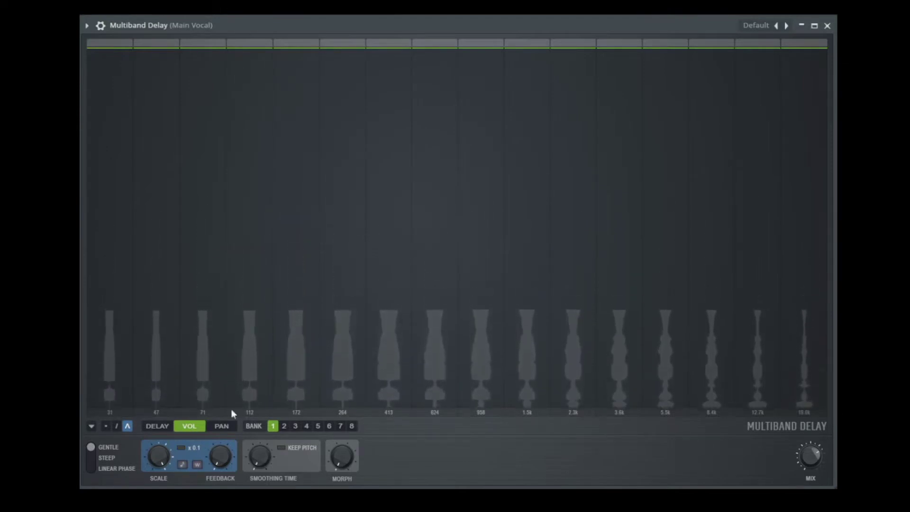
# Step: Sketch several band-volume shapes, ending with every band at minimum except 1.5k at full
pyautogui.moveTo(122, 402)
pyautogui.mouseDown()
pyautogui.moveTo(367, 484)
pyautogui.moveTo(705, 484)
pyautogui.mouseUp()
pyautogui.moveTo(534, 375)
pyautogui.mouseDown()
pyautogui.moveTo(526, 306)
pyautogui.moveTo(540, 450)
pyautogui.moveTo(664, 479)
pyautogui.moveTo(820, 474)
pyautogui.mouseUp()
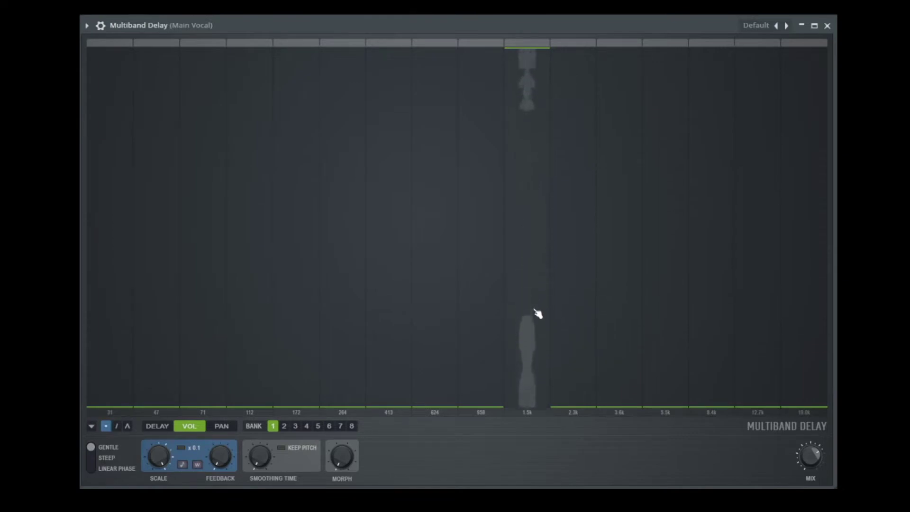
pyautogui.click(536, 327)
pyautogui.moveTo(726, 389); pyautogui.dragTo(718, 58)
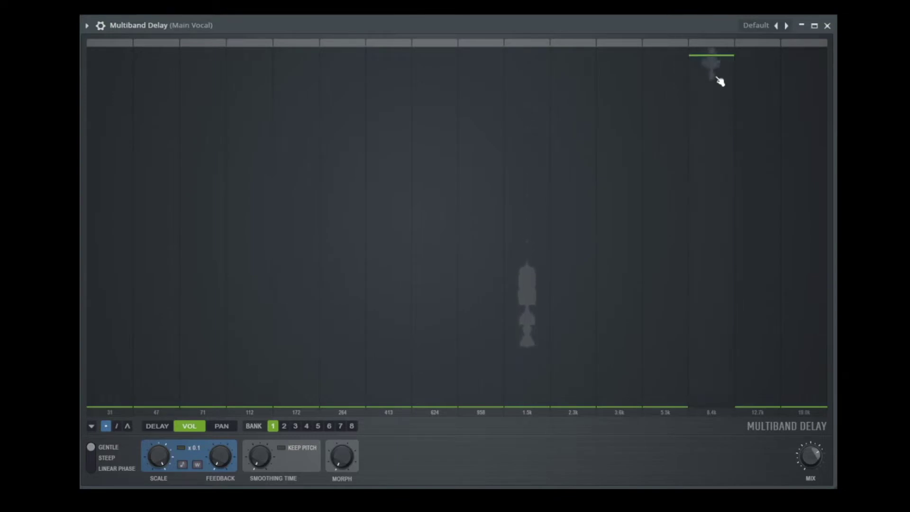
pyautogui.moveTo(717, 81)
pyautogui.mouseDown()
pyautogui.moveTo(754, 345)
pyautogui.moveTo(751, 364)
pyautogui.moveTo(720, 413)
pyautogui.mouseUp()
pyautogui.moveTo(256, 375)
pyautogui.mouseDown()
pyautogui.moveTo(244, 79)
pyautogui.moveTo(359, 61)
pyautogui.moveTo(309, 116)
pyautogui.moveTo(254, 463)
pyautogui.moveTo(293, 306)
pyautogui.mouseUp()
pyautogui.moveTo(406, 138)
pyautogui.mouseDown()
pyautogui.moveTo(412, 55)
pyautogui.moveTo(388, 47)
pyautogui.mouseUp()
pyautogui.moveTo(354, 175)
pyautogui.mouseDown()
pyautogui.moveTo(299, 356)
pyautogui.moveTo(301, 384)
pyautogui.moveTo(326, 420)
pyautogui.moveTo(499, 287)
pyautogui.moveTo(631, 351)
pyautogui.moveTo(671, 421)
pyautogui.moveTo(732, 431)
pyautogui.moveTo(493, 398)
pyautogui.mouseUp()
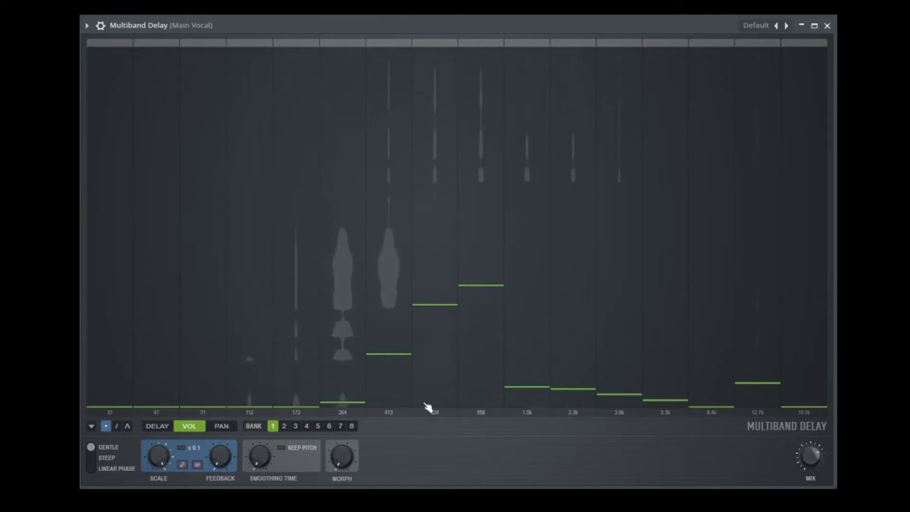
pyautogui.moveTo(361, 407)
pyautogui.mouseDown()
pyautogui.moveTo(758, 409)
pyautogui.moveTo(646, 442)
pyautogui.mouseUp()
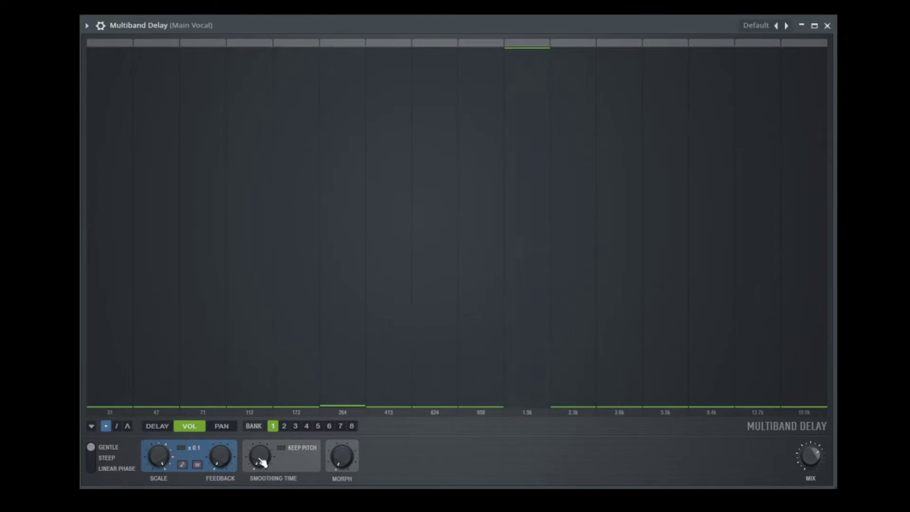
# Step: On the Delay page, try several delay lengths for the 1.5k band and adjust SCALE
pyautogui.click(157, 426)
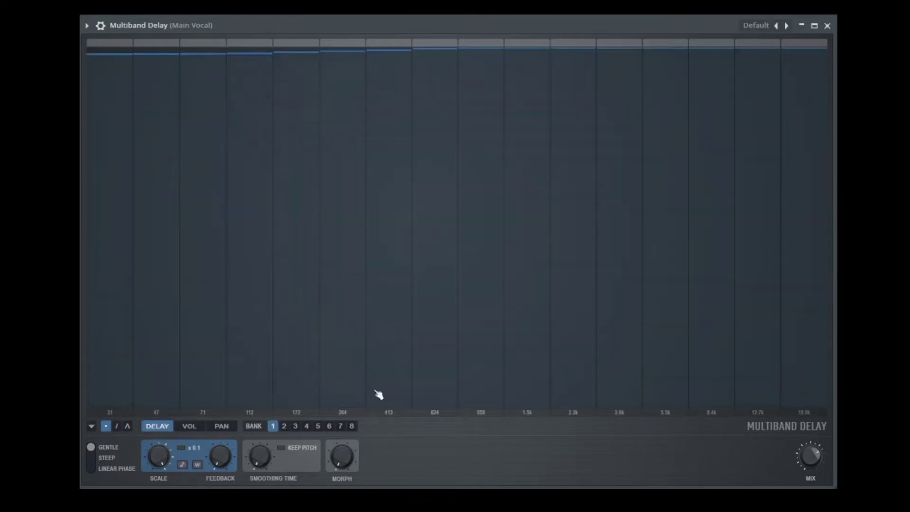
pyautogui.moveTo(526, 58); pyautogui.dragTo(536, 32)
pyautogui.moveTo(157, 457); pyautogui.dragTo(158, 450)
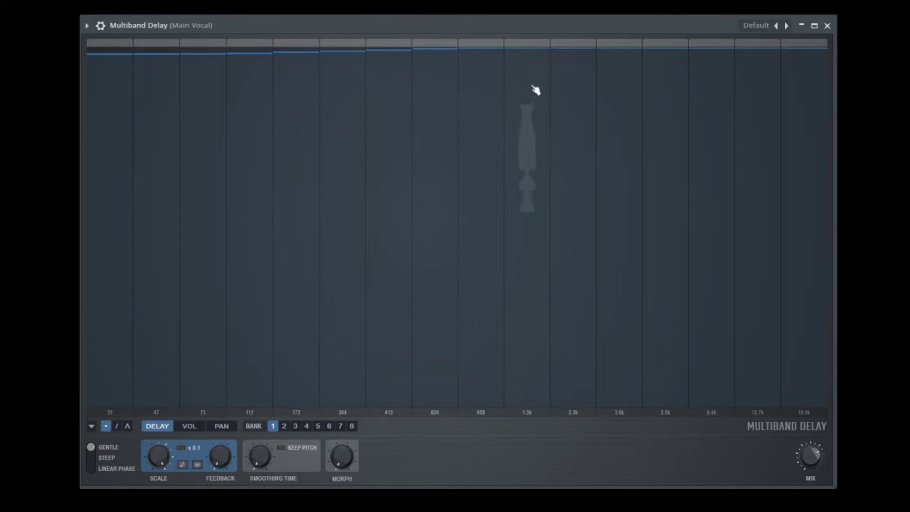
pyautogui.moveTo(534, 90); pyautogui.dragTo(536, 221)
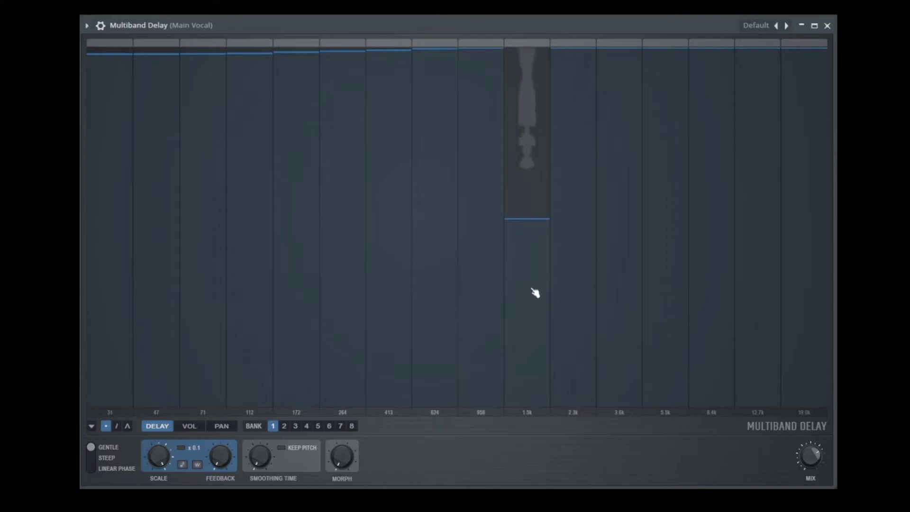
pyautogui.click(529, 334)
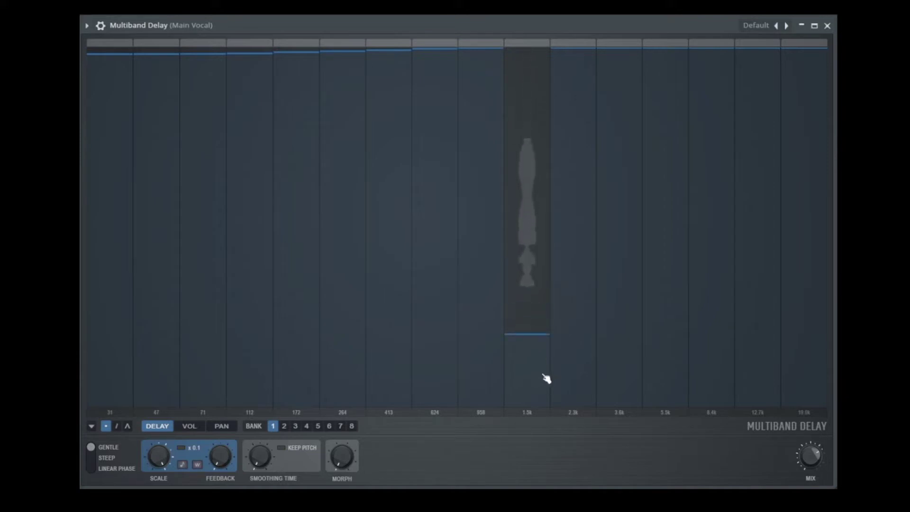
pyautogui.moveTo(541, 392); pyautogui.dragTo(538, 386)
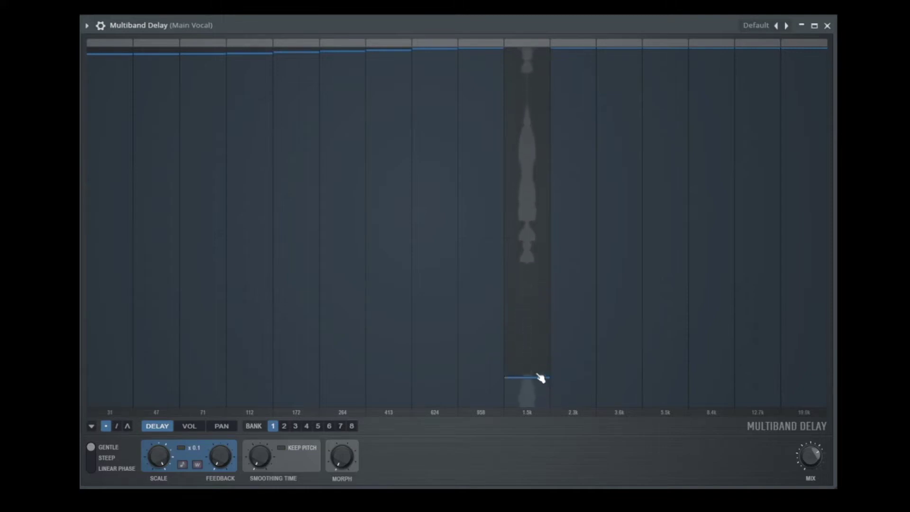
pyautogui.moveTo(539, 366); pyautogui.dragTo(532, 24)
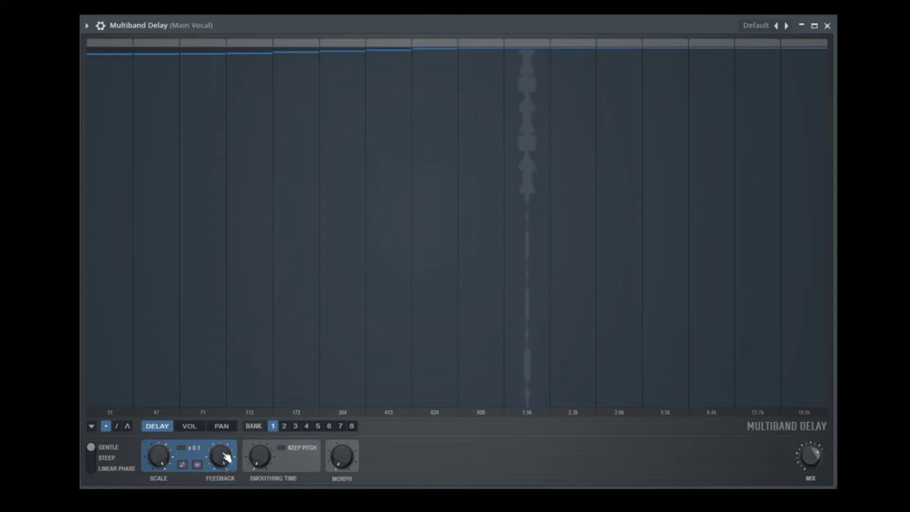
# Step: Turn the FEEDBACK knob so the 1.5k band's echoes repeat, then settle to a short tail
pyautogui.moveTo(227, 459); pyautogui.dragTo(234, 479)
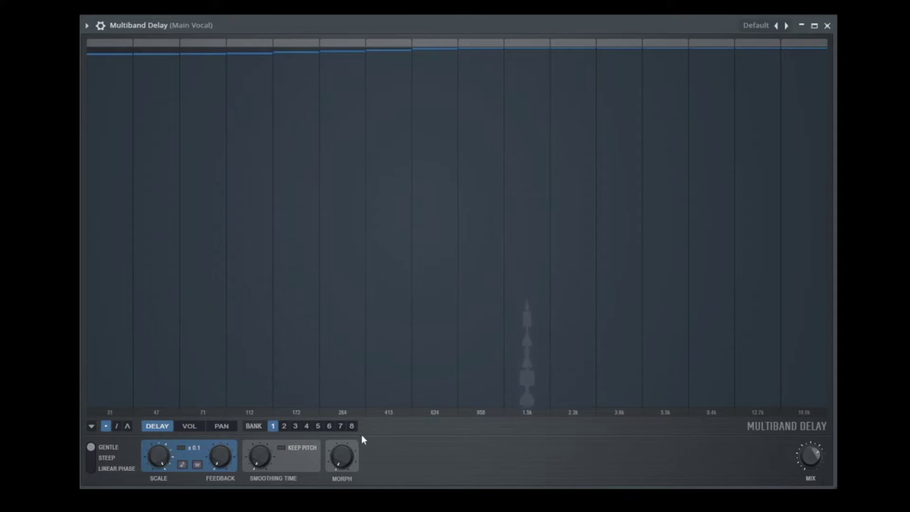
# Step: Swing the 1.5k band's pan hard to each side, then return it to centre
pyautogui.click(223, 426)
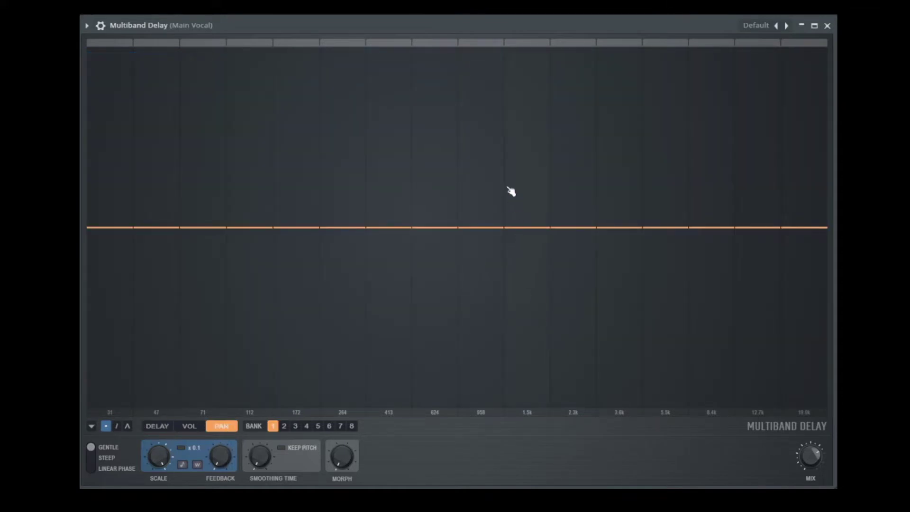
pyautogui.moveTo(526, 180); pyautogui.dragTo(532, 55)
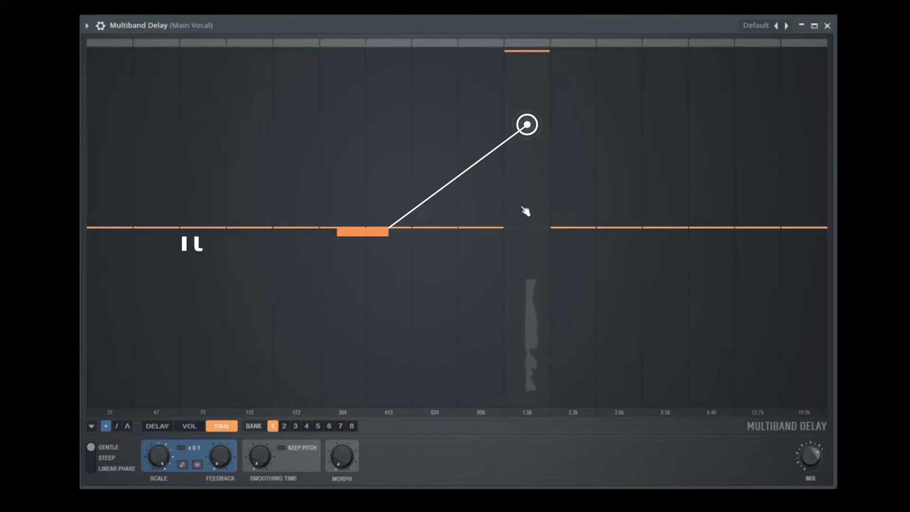
pyautogui.moveTo(518, 260); pyautogui.dragTo(527, 407)
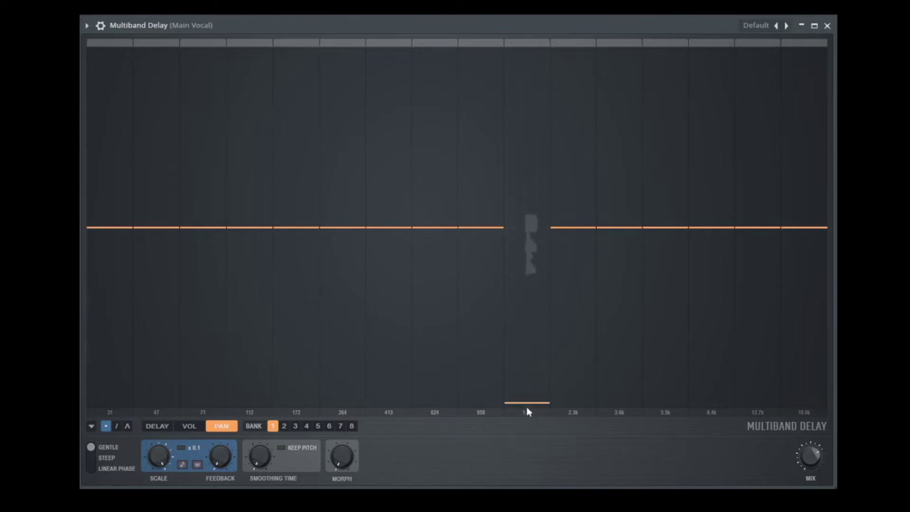
pyautogui.click(534, 234)
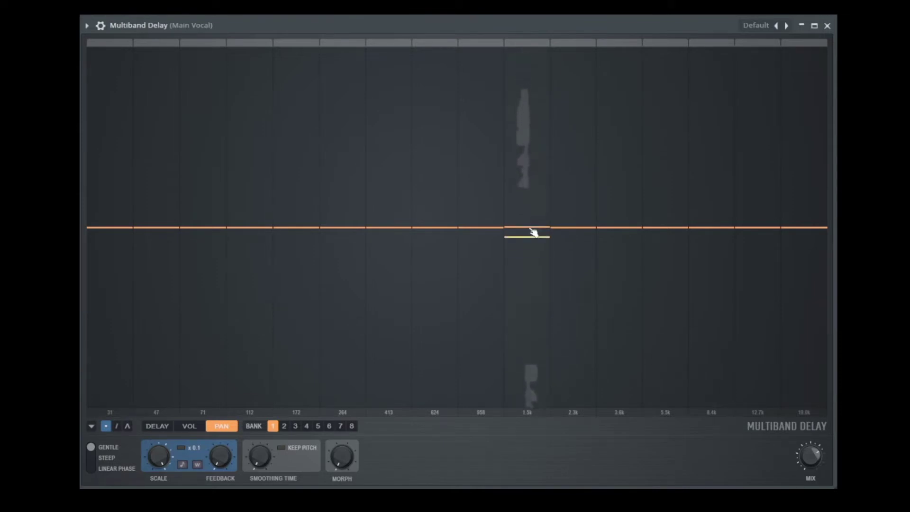
# Step: Draw the band volumes as an arch peaking in the low mids around 264–624 Hz
pyautogui.click(189, 426)
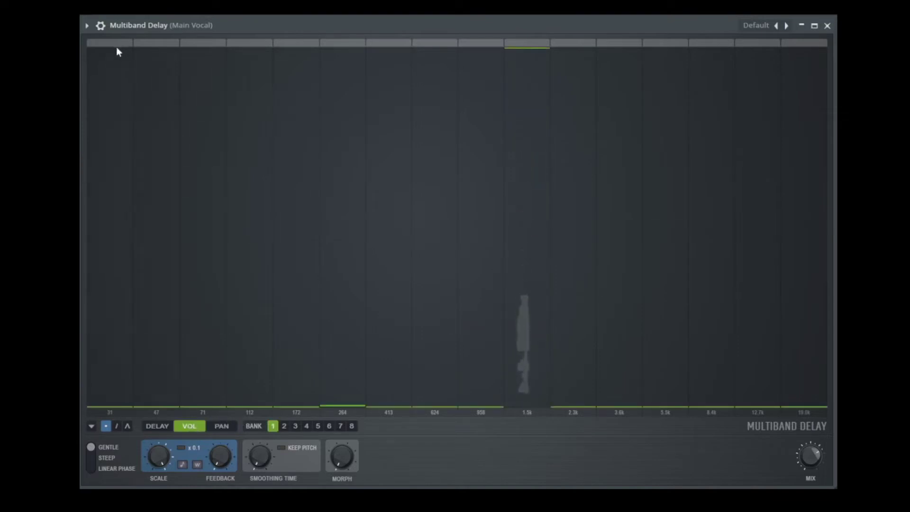
pyautogui.moveTo(110, 140)
pyautogui.mouseDown()
pyautogui.moveTo(258, 115)
pyautogui.moveTo(804, 103)
pyautogui.mouseUp()
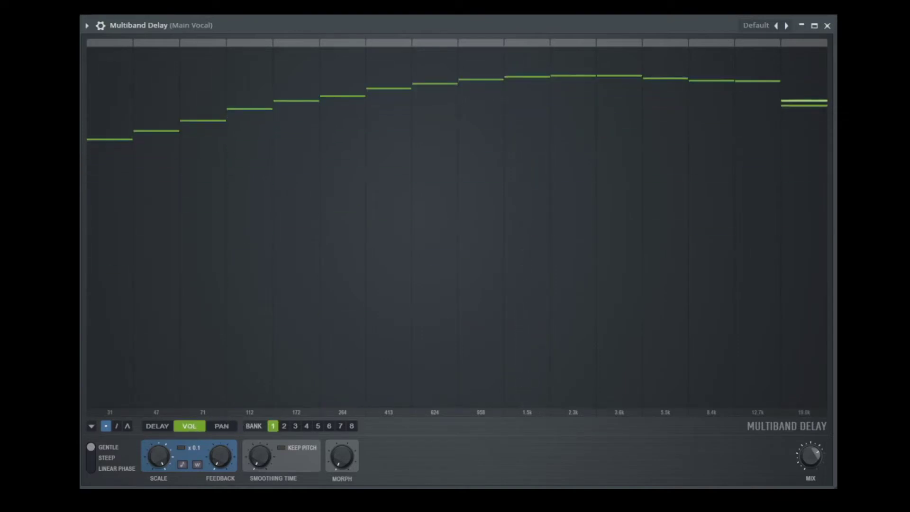
pyautogui.moveTo(815, 187)
pyautogui.mouseDown()
pyautogui.moveTo(526, 133)
pyautogui.moveTo(200, 149)
pyautogui.moveTo(83, 182)
pyautogui.mouseUp()
# Step: Redraw the delay times as a descending slope, longest at 31 Hz and shortest near 8.4k–12.7k
pyautogui.click(162, 428)
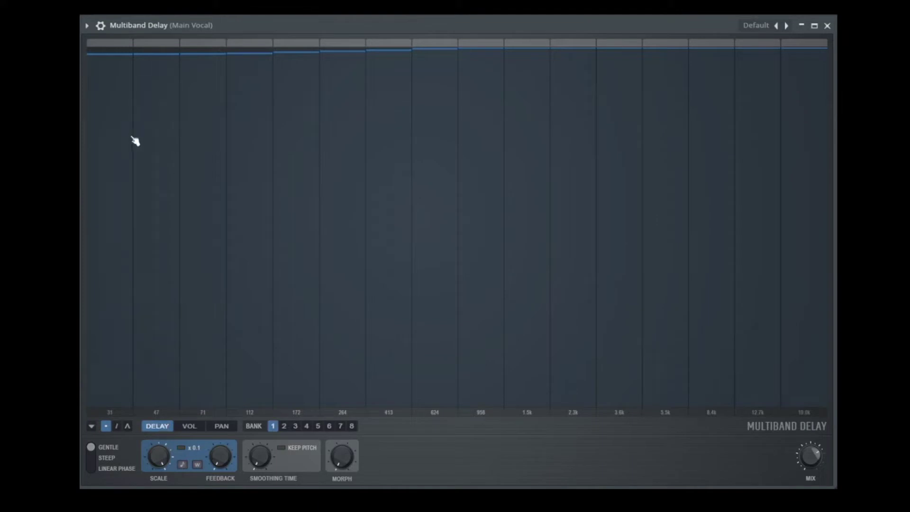
pyautogui.moveTo(95, 67); pyautogui.dragTo(408, 46)
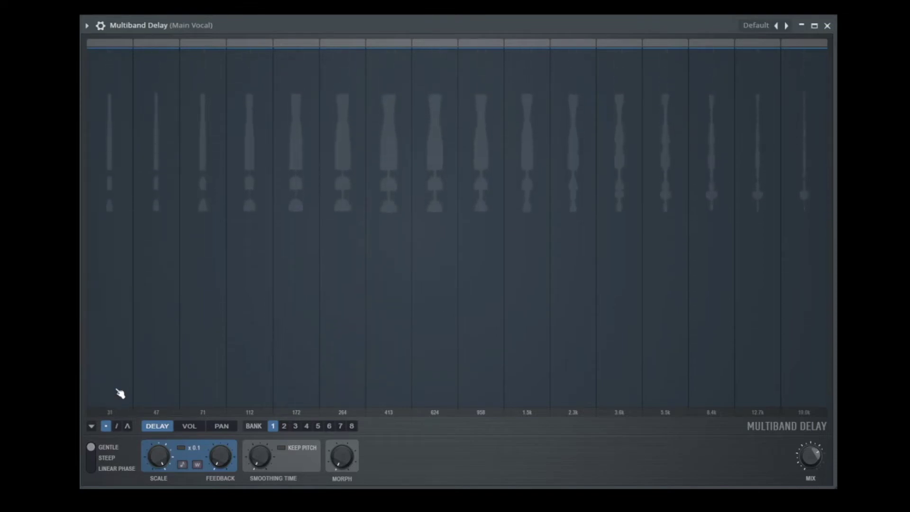
pyautogui.moveTo(112, 361)
pyautogui.mouseDown()
pyautogui.moveTo(219, 376)
pyautogui.moveTo(341, 357)
pyautogui.moveTo(469, 313)
pyautogui.moveTo(633, 218)
pyautogui.moveTo(818, 167)
pyautogui.moveTo(832, 88)
pyautogui.moveTo(830, 110)
pyautogui.moveTo(728, 157)
pyautogui.moveTo(806, 115)
pyautogui.mouseUp()
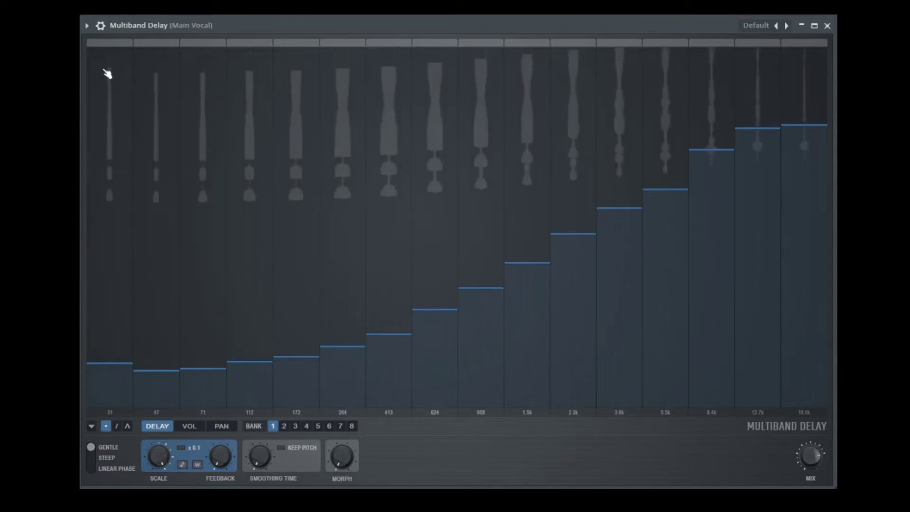
pyautogui.moveTo(108, 70)
pyautogui.mouseDown()
pyautogui.moveTo(311, 148)
pyautogui.moveTo(685, 384)
pyautogui.moveTo(757, 399)
pyautogui.moveTo(815, 376)
pyautogui.mouseUp()
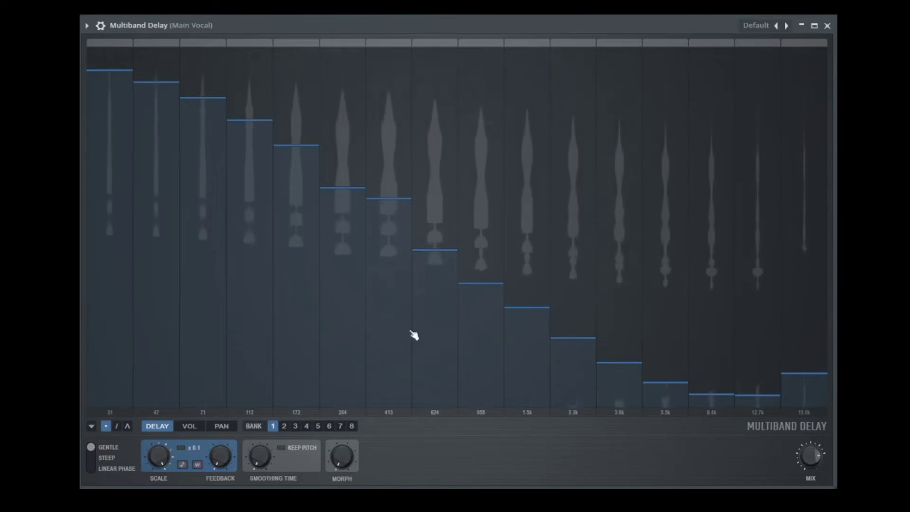
# Step: Redraw the delay bars through several trial shapes until they form an arch peaking at 958 Hz
pyautogui.moveTo(249, 228)
pyautogui.mouseDown()
pyautogui.moveTo(400, 197)
pyautogui.moveTo(821, 266)
pyautogui.mouseUp()
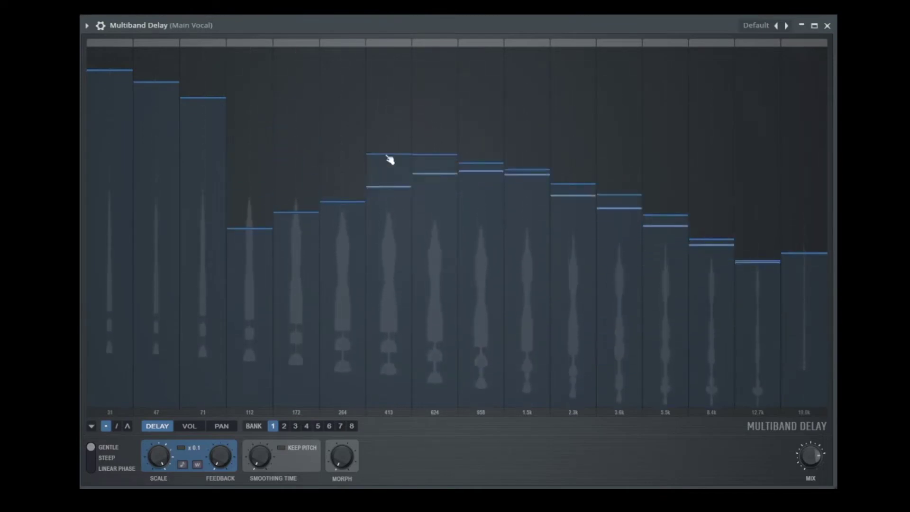
pyautogui.moveTo(356, 176); pyautogui.dragTo(203, 240)
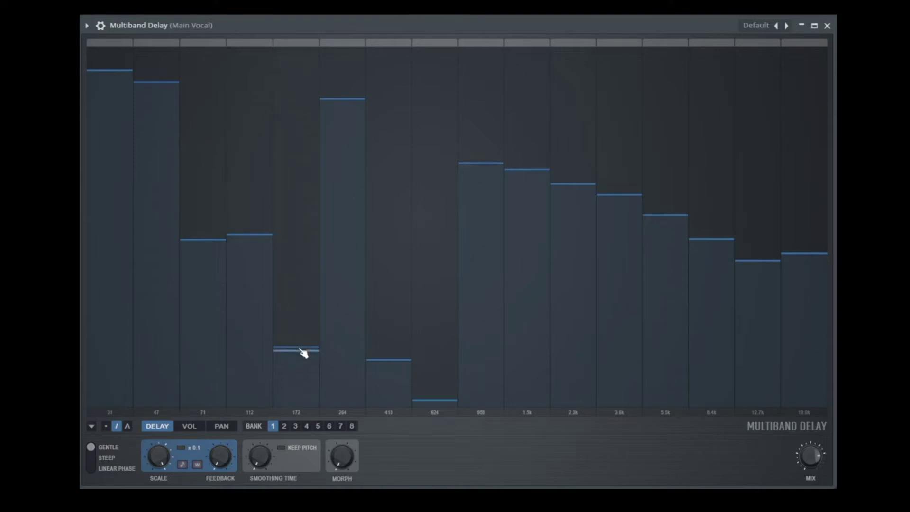
pyautogui.moveTo(389, 325)
pyautogui.mouseDown()
pyautogui.moveTo(682, 252)
pyautogui.moveTo(772, 207)
pyautogui.moveTo(774, 75)
pyautogui.moveTo(759, 336)
pyautogui.moveTo(758, 84)
pyautogui.mouseUp()
pyautogui.moveTo(768, 295)
pyautogui.mouseDown()
pyautogui.moveTo(299, 162)
pyautogui.moveTo(288, 174)
pyautogui.moveTo(530, 258)
pyautogui.moveTo(662, 247)
pyautogui.moveTo(639, 86)
pyautogui.moveTo(631, 113)
pyautogui.moveTo(545, 172)
pyautogui.moveTo(426, 220)
pyautogui.moveTo(399, 167)
pyautogui.moveTo(587, 182)
pyautogui.moveTo(723, 70)
pyautogui.moveTo(711, 84)
pyautogui.mouseUp()
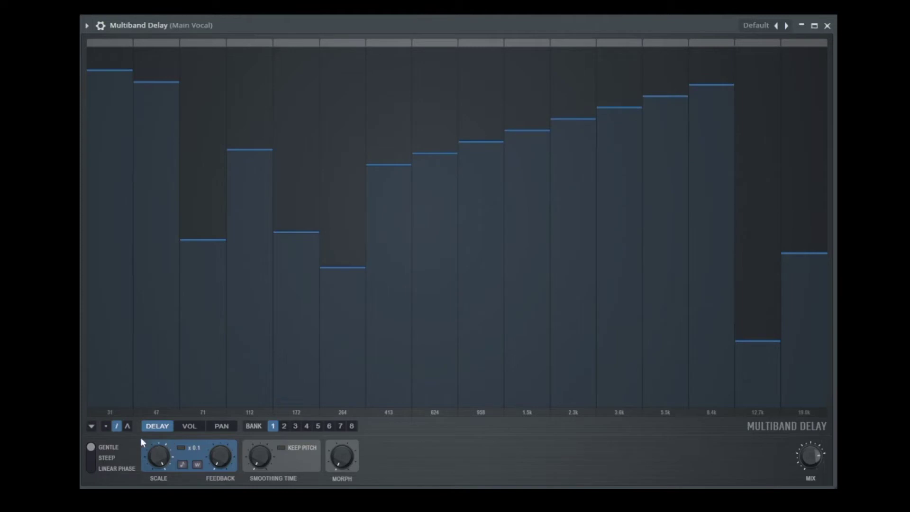
pyautogui.moveTo(115, 339)
pyautogui.mouseDown()
pyautogui.moveTo(687, 264)
pyautogui.moveTo(806, 277)
pyautogui.mouseUp()
pyautogui.moveTo(657, 235)
pyautogui.mouseDown()
pyautogui.moveTo(641, 137)
pyautogui.moveTo(360, 237)
pyautogui.moveTo(174, 330)
pyautogui.moveTo(234, 87)
pyautogui.moveTo(580, 239)
pyautogui.moveTo(784, 192)
pyautogui.mouseUp()
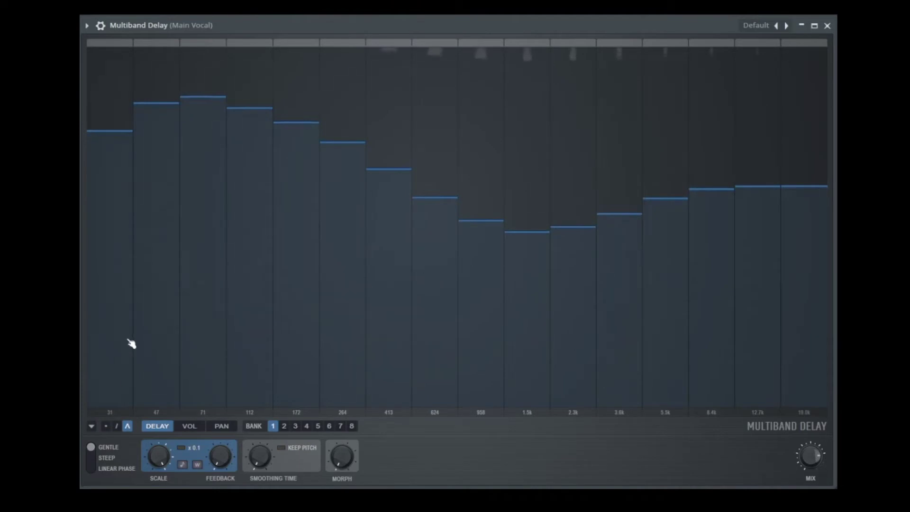
pyautogui.moveTo(110, 285)
pyautogui.mouseDown()
pyautogui.moveTo(553, 151)
pyautogui.moveTo(805, 202)
pyautogui.mouseUp()
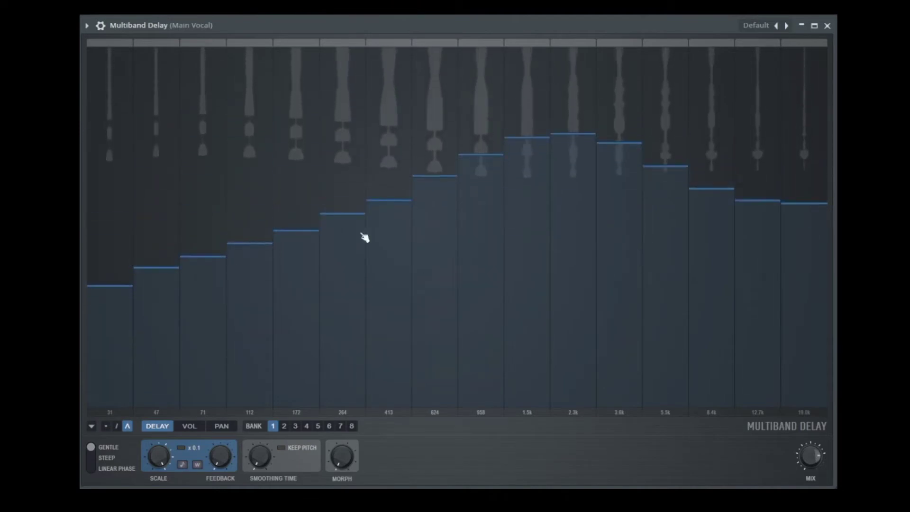
pyautogui.moveTo(109, 231)
pyautogui.mouseDown()
pyautogui.moveTo(766, 216)
pyautogui.moveTo(804, 284)
pyautogui.mouseUp()
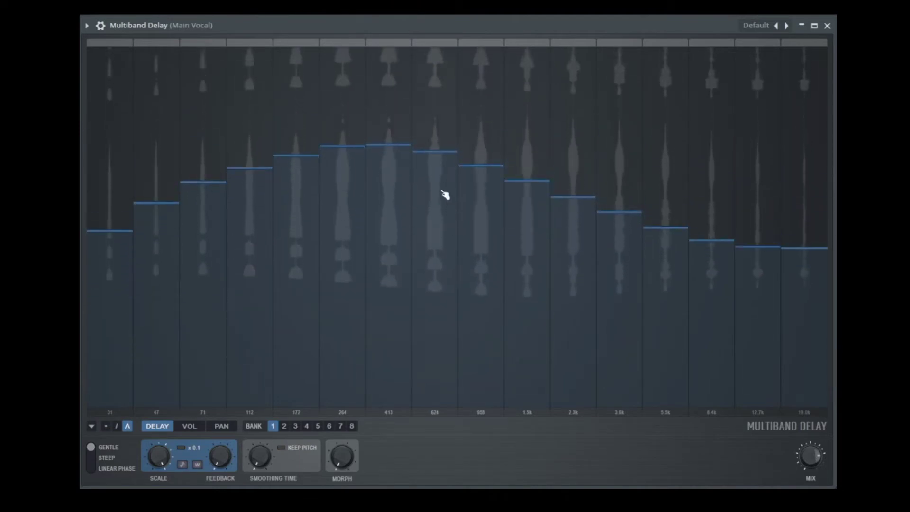
pyautogui.moveTo(440, 173); pyautogui.dragTo(202, 232)
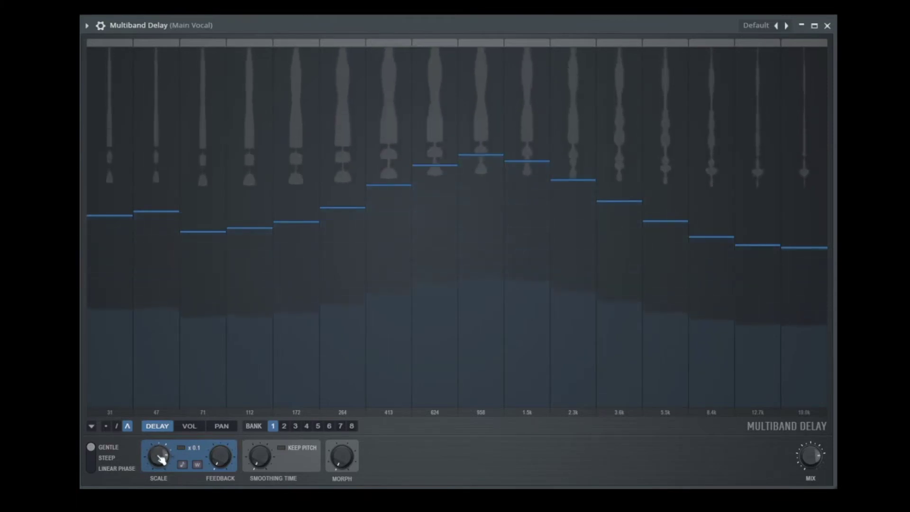
# Step: Nudge the SCALE knob while the vocal plays so all 16 band echoes stretch together
pyautogui.moveTo(161, 457); pyautogui.dragTo(161, 453)
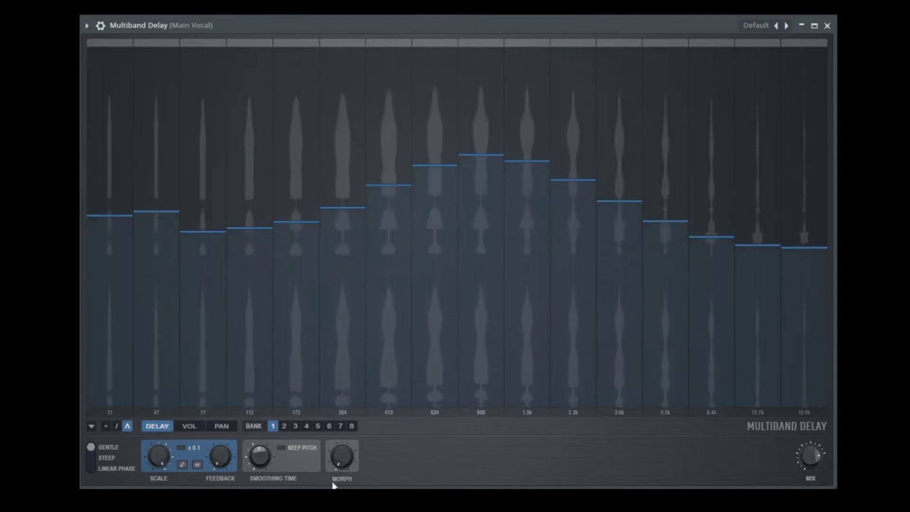
# Step: Turn on KEEP PITCH beside SMOOTHING TIME so the echoes hold their pitch
pyautogui.click(281, 447)
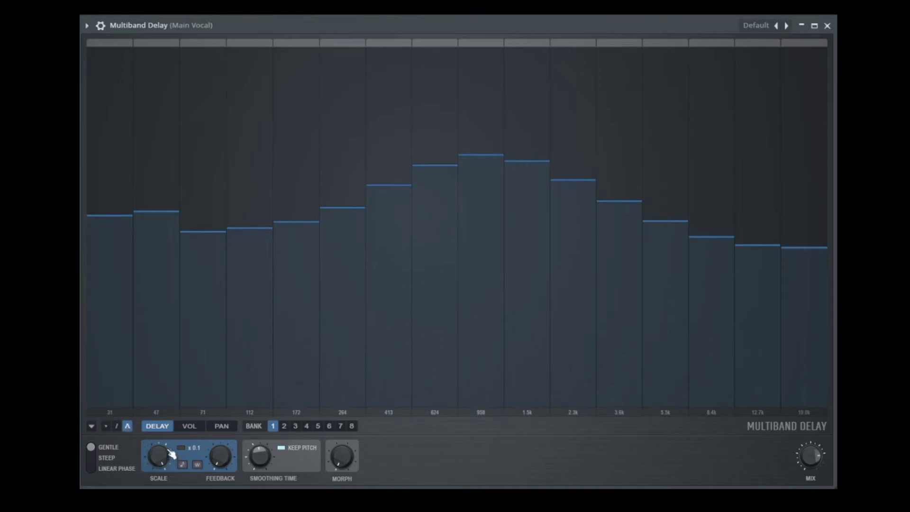
# Step: Flip between the Volume, Pan and Delay pages, ending on the per-band delay times
pyautogui.click(192, 426)
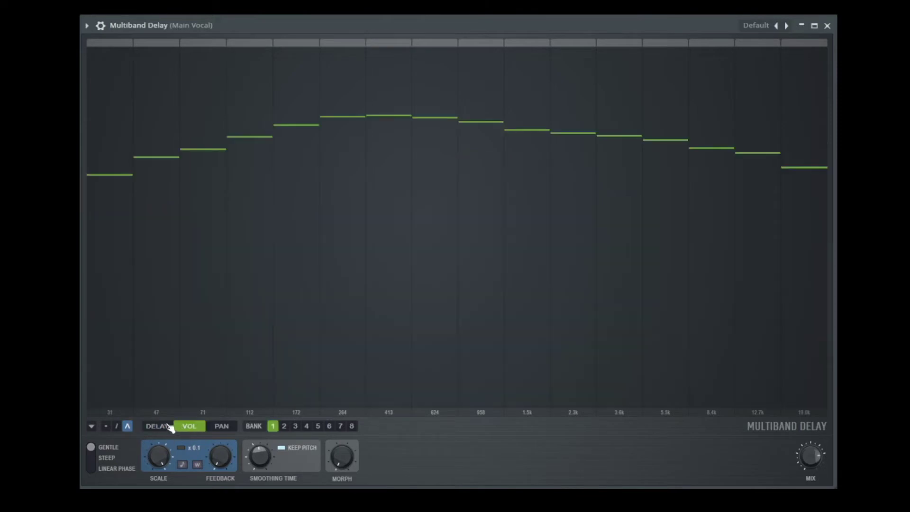
pyautogui.click(227, 427)
pyautogui.click(192, 427)
pyautogui.click(208, 428)
pyautogui.click(164, 428)
pyautogui.click(182, 429)
pyautogui.click(160, 426)
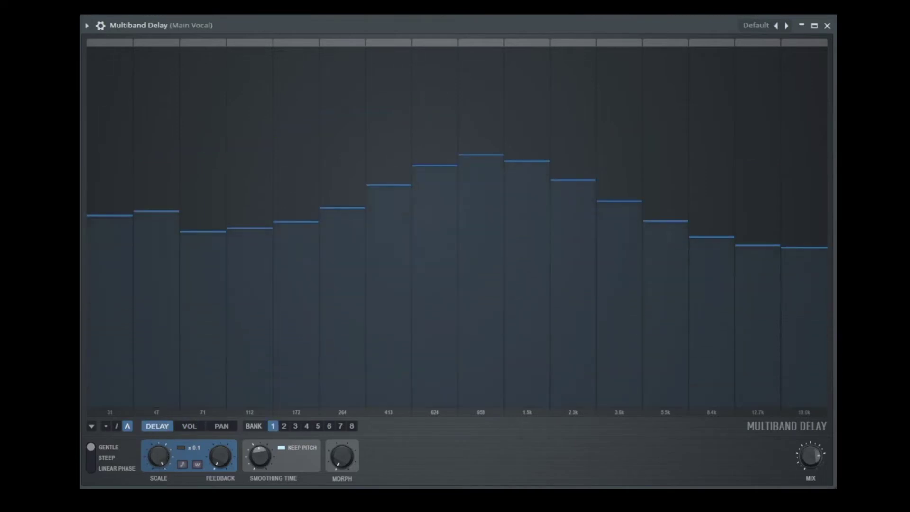
# Step: Toggle the x0.1 scale range, lower SCALE, and try the two timing buttons beneath it
pyautogui.click(182, 450)
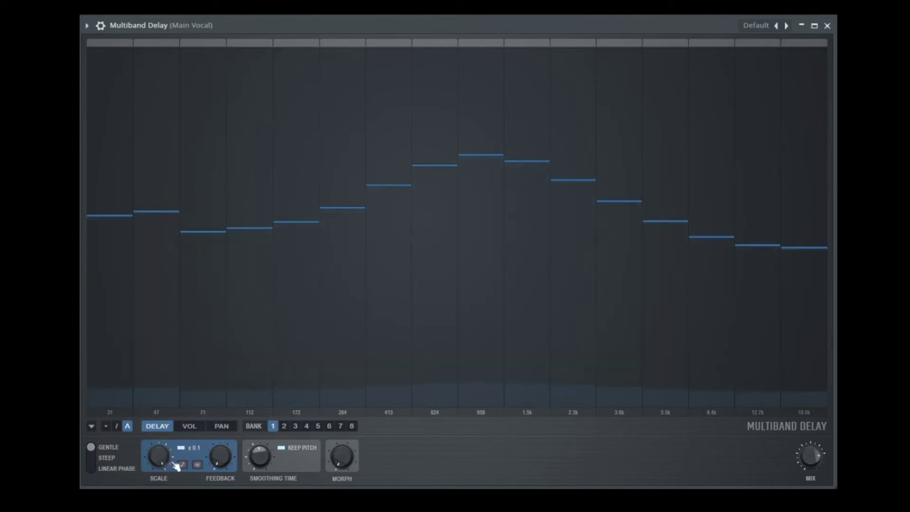
pyautogui.moveTo(159, 455); pyautogui.dragTo(158, 462)
pyautogui.click(181, 448)
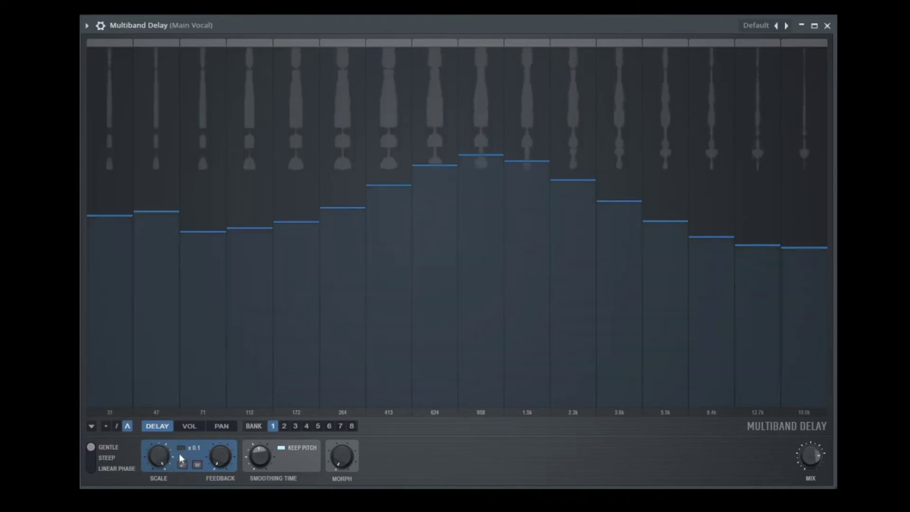
pyautogui.click(184, 464)
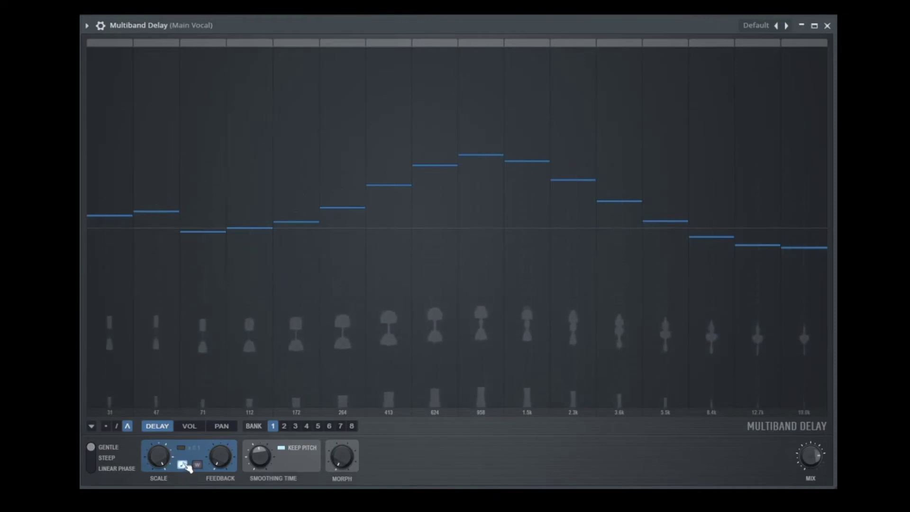
pyautogui.click(197, 465)
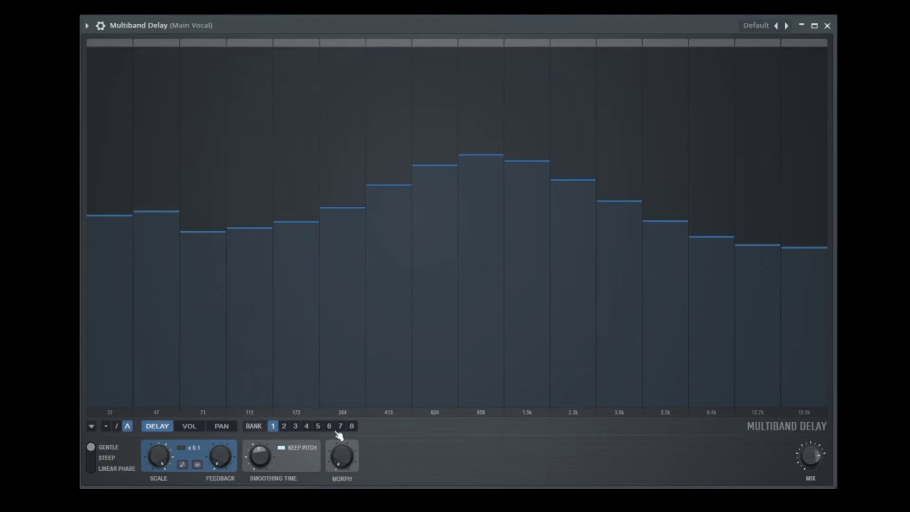
# Step: Draw a steep falling volume curve in bank 1, a dip in bank 2, and a descending curve in bank 3
pyautogui.click(190, 425)
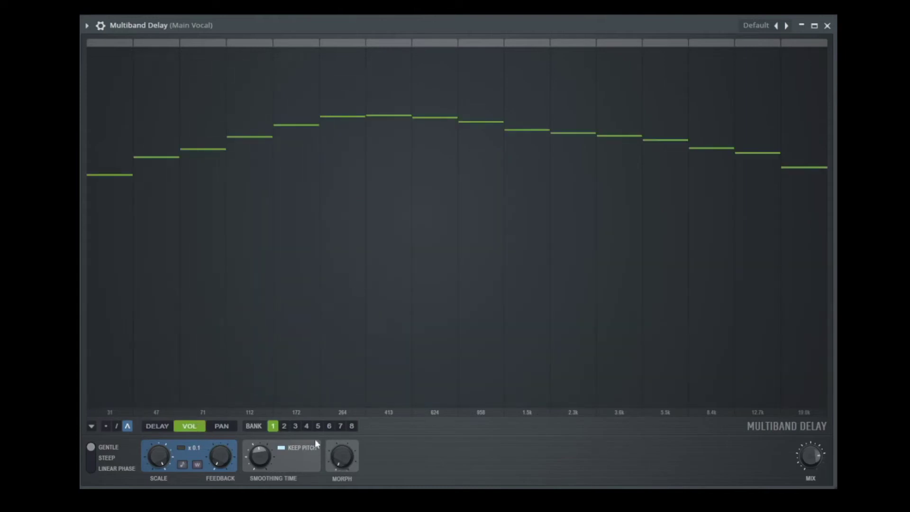
pyautogui.moveTo(137, 86)
pyautogui.mouseDown()
pyautogui.moveTo(118, 71)
pyautogui.moveTo(271, 126)
pyautogui.moveTo(327, 120)
pyautogui.moveTo(286, 126)
pyautogui.mouseUp()
pyautogui.moveTo(121, 92); pyautogui.dragTo(806, 417)
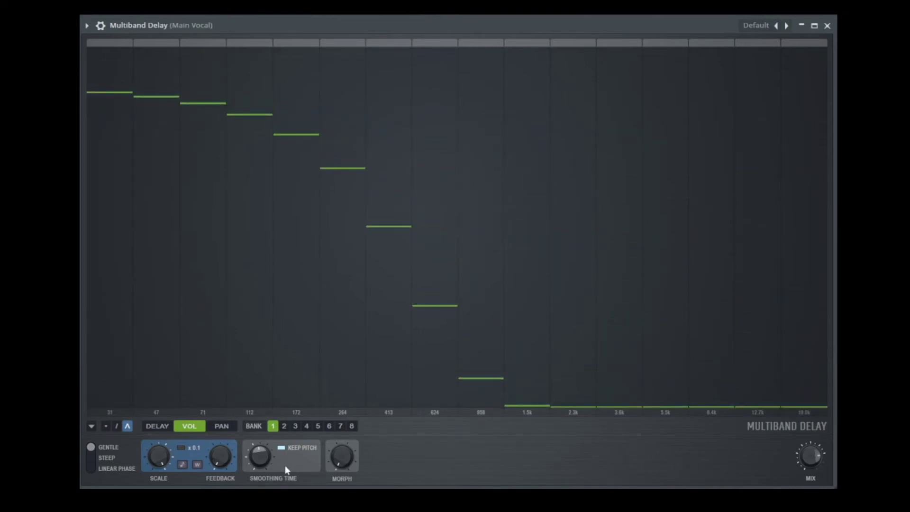
pyautogui.click(285, 426)
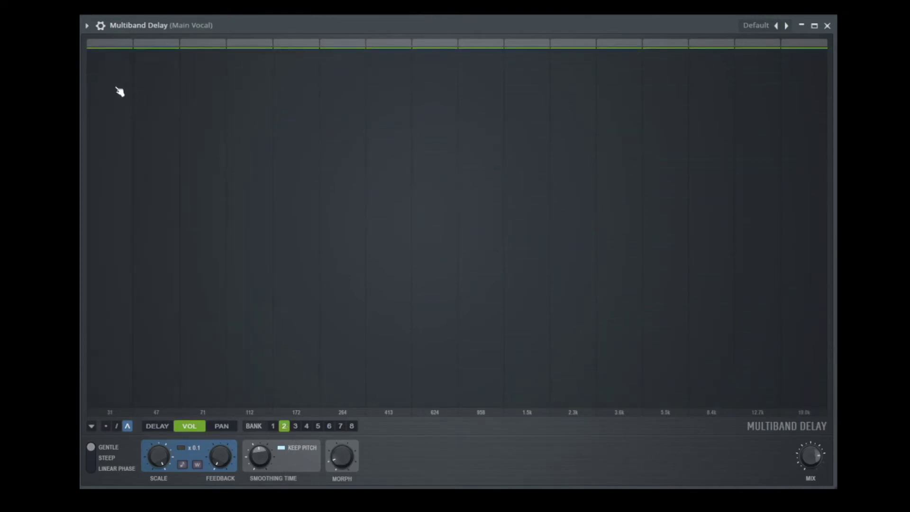
pyautogui.moveTo(119, 91)
pyautogui.mouseDown()
pyautogui.moveTo(351, 58)
pyautogui.moveTo(455, 83)
pyautogui.moveTo(514, 109)
pyautogui.moveTo(591, 194)
pyautogui.moveTo(695, 278)
pyautogui.moveTo(735, 290)
pyautogui.moveTo(334, 131)
pyautogui.moveTo(419, 106)
pyautogui.moveTo(426, 121)
pyautogui.moveTo(559, 189)
pyautogui.moveTo(628, 201)
pyautogui.moveTo(517, 300)
pyautogui.mouseUp()
pyautogui.click(294, 425)
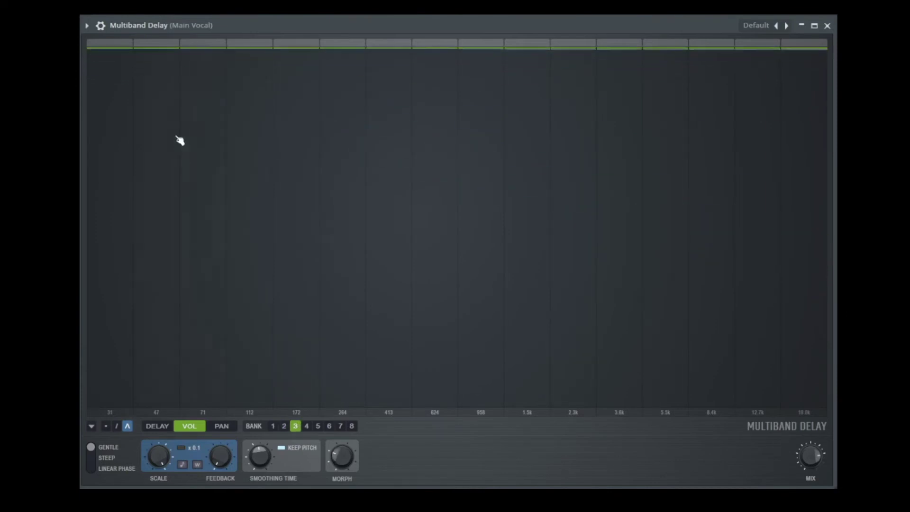
pyautogui.moveTo(94, 48)
pyautogui.mouseDown()
pyautogui.moveTo(241, 42)
pyautogui.moveTo(636, 67)
pyautogui.moveTo(803, 197)
pyautogui.mouseUp()
# Step: Draw rising volume staircases into banks 6 and 7 and a lowered staircase into bank 8
pyautogui.click(306, 427)
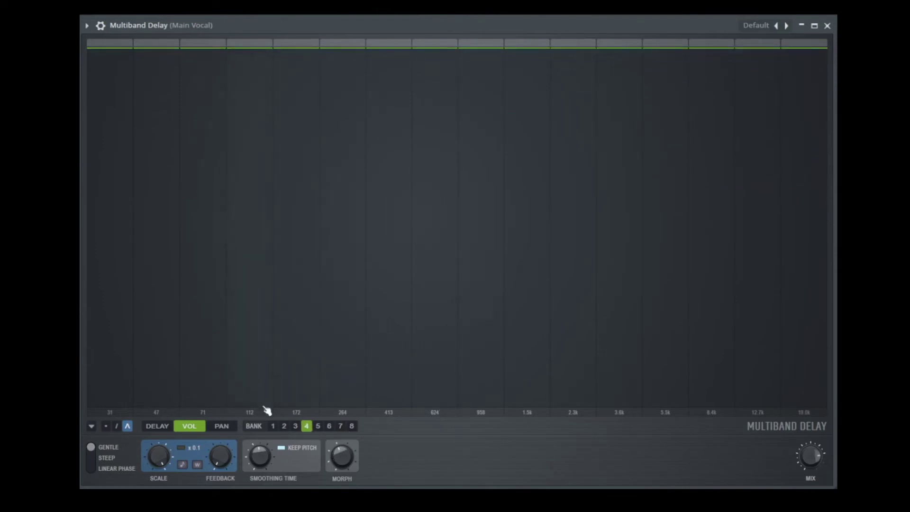
pyautogui.click(329, 426)
pyautogui.moveTo(388, 71)
pyautogui.mouseDown()
pyautogui.moveTo(343, 52)
pyautogui.moveTo(131, 77)
pyautogui.moveTo(98, 116)
pyautogui.moveTo(85, 157)
pyautogui.mouseUp()
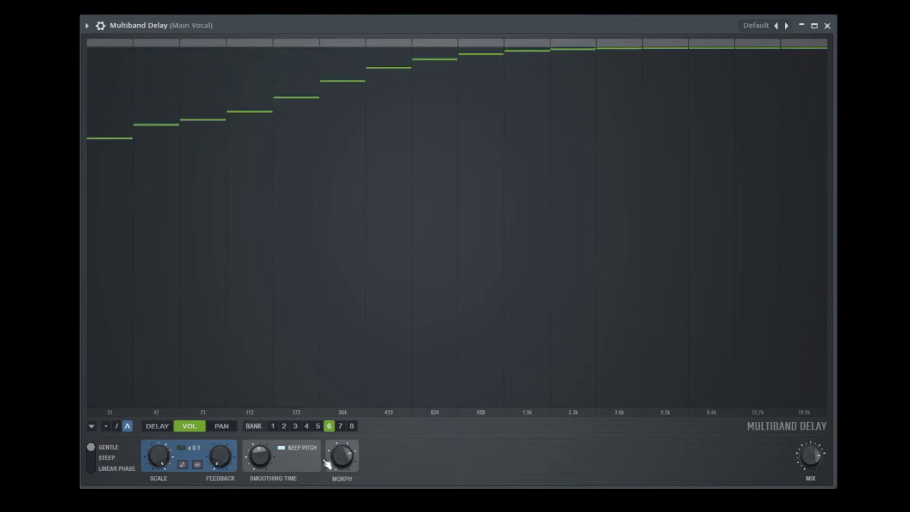
pyautogui.click(341, 426)
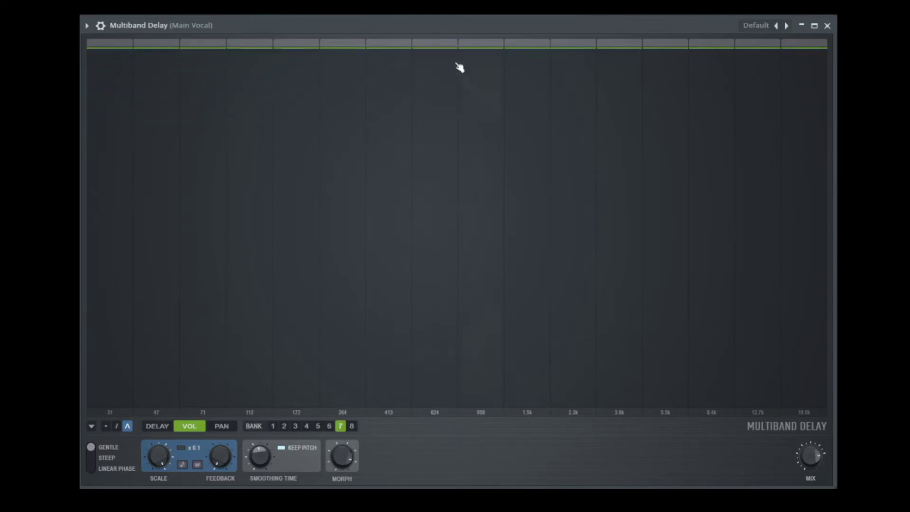
pyautogui.moveTo(457, 66)
pyautogui.mouseDown()
pyautogui.moveTo(249, 232)
pyautogui.moveTo(87, 308)
pyautogui.mouseUp()
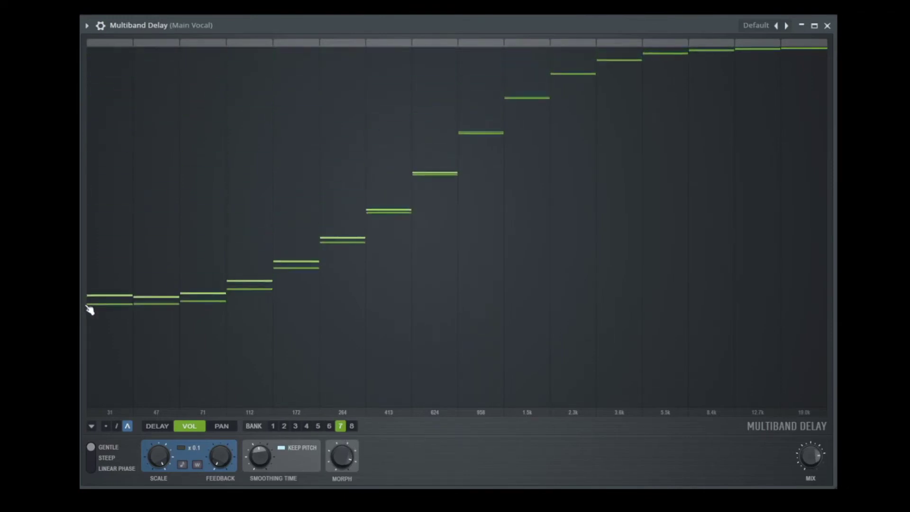
pyautogui.click(352, 425)
pyautogui.moveTo(613, 77)
pyautogui.mouseDown()
pyautogui.moveTo(189, 436)
pyautogui.moveTo(95, 441)
pyautogui.mouseUp()
pyautogui.moveTo(313, 403); pyautogui.dragTo(443, 324)
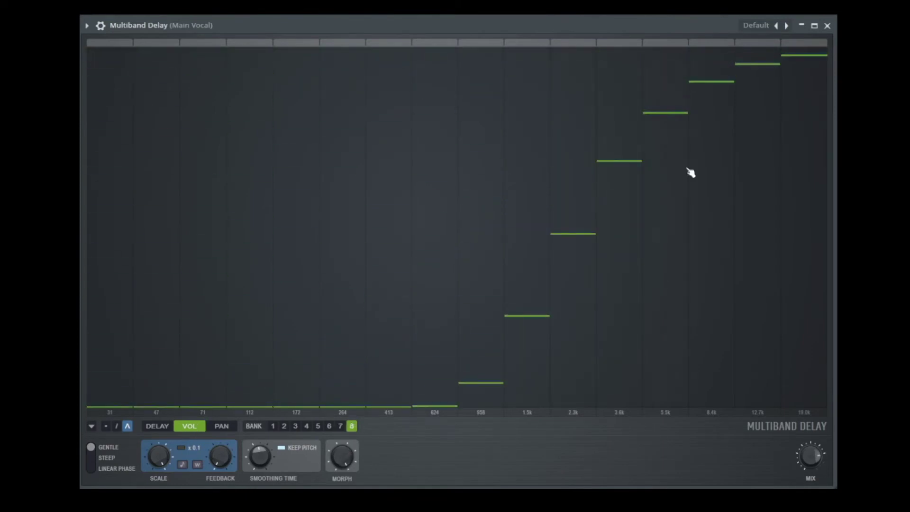
# Step: Cycle through volume banks 1–8 to compare curves, then turn MORPH to blend between them
pyautogui.click(273, 426)
pyautogui.click(284, 426)
pyautogui.click(295, 426)
pyautogui.click(307, 426)
pyautogui.click(318, 426)
pyautogui.click(329, 426)
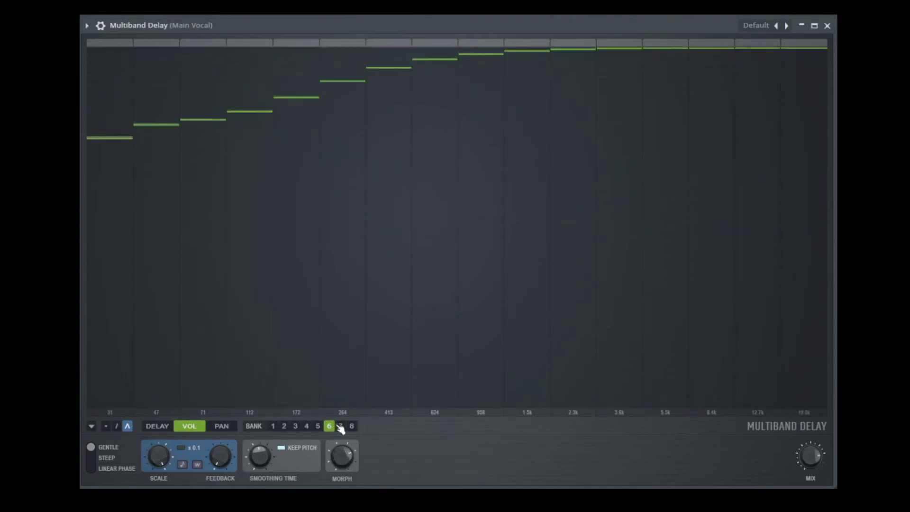
pyautogui.click(340, 427)
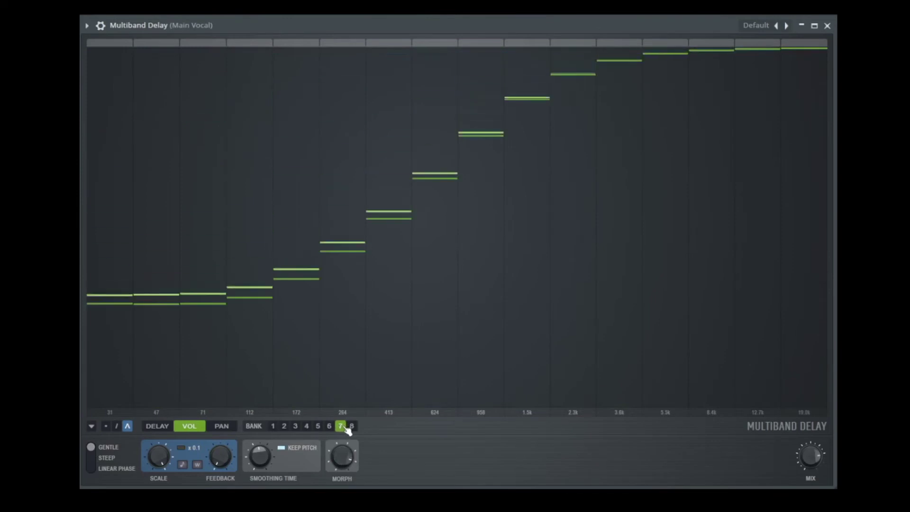
pyautogui.click(273, 426)
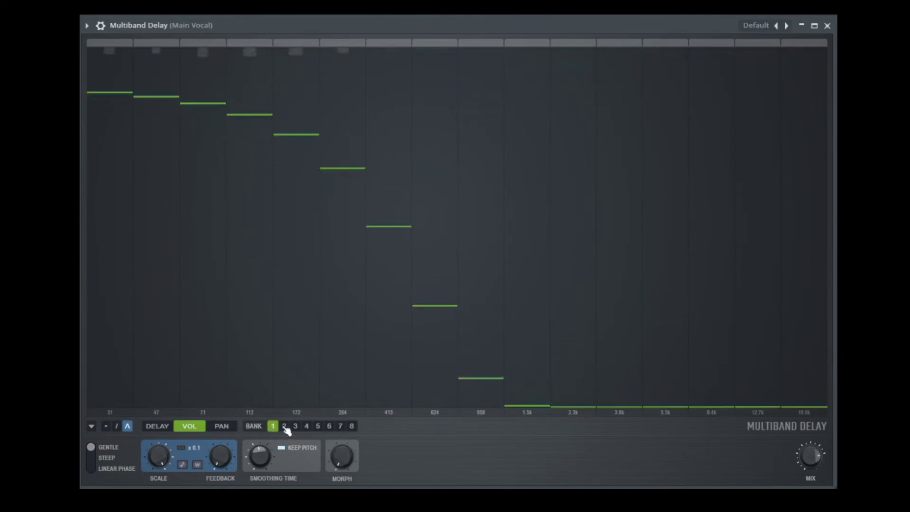
pyautogui.click(284, 426)
pyautogui.click(296, 426)
pyautogui.click(307, 427)
pyautogui.click(318, 426)
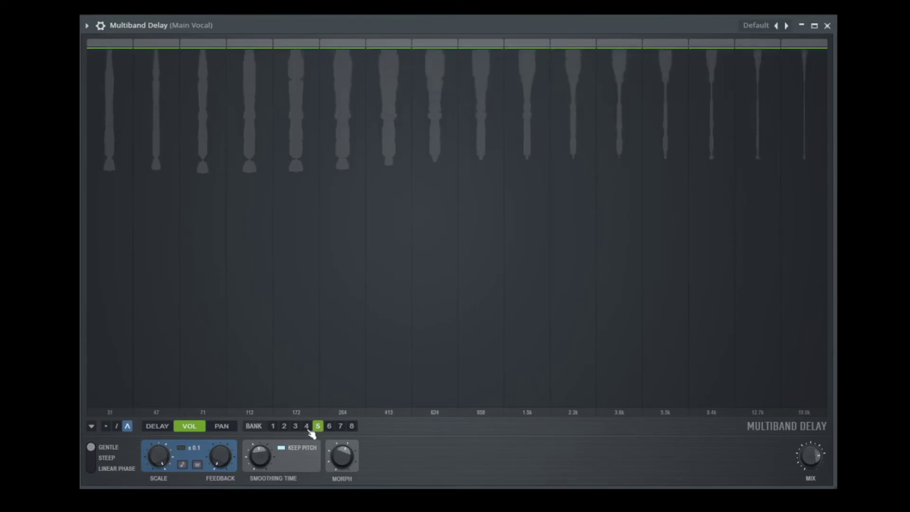
pyautogui.click(329, 426)
pyautogui.click(340, 426)
pyautogui.click(351, 426)
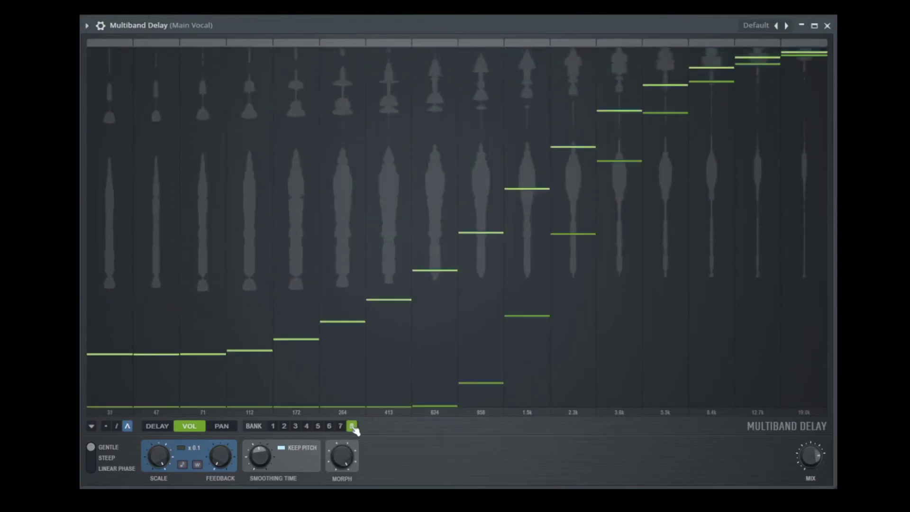
pyautogui.click(306, 426)
pyautogui.click(296, 426)
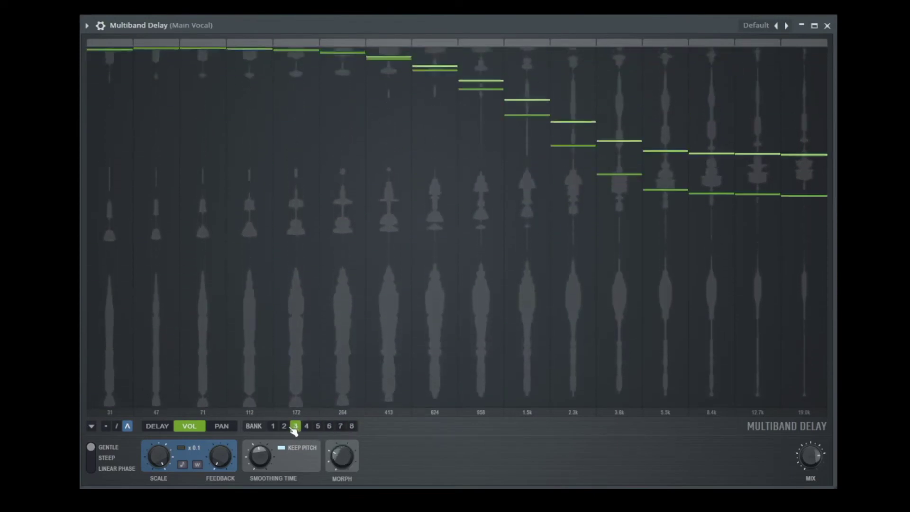
pyautogui.click(274, 426)
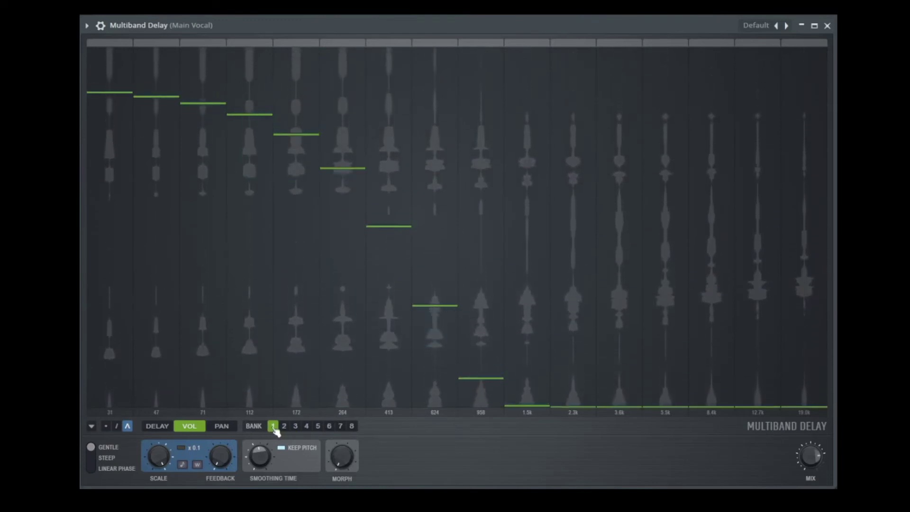
pyautogui.moveTo(341, 458); pyautogui.dragTo(341, 450)
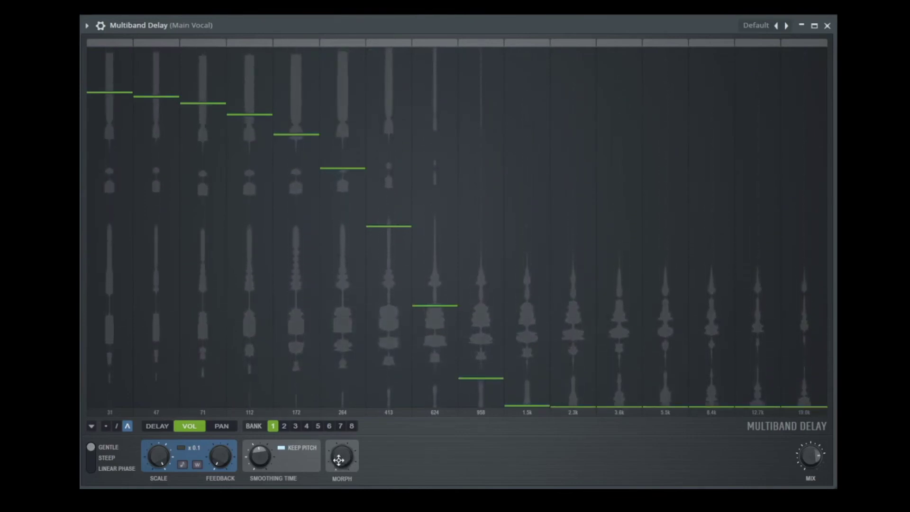
pyautogui.click(157, 425)
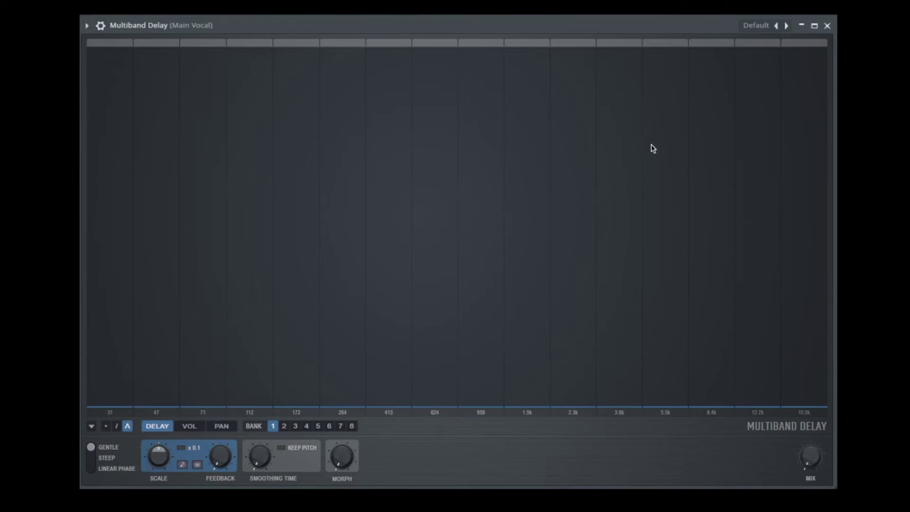
# Step: Load the Empty preset, then the Default preset, and view bank 1's full-level band volumes
pyautogui.click(769, 24)
pyautogui.click(801, 112)
pyautogui.click(764, 29)
pyautogui.click(792, 101)
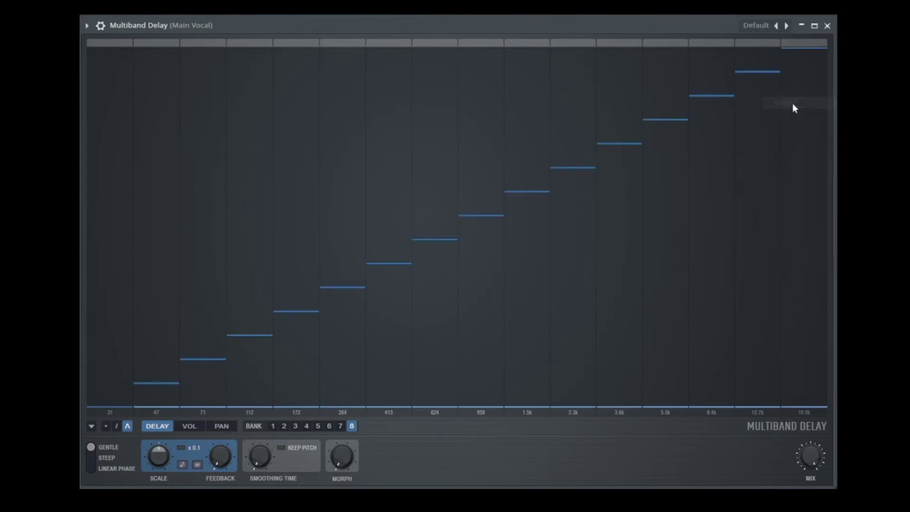
pyautogui.click(274, 426)
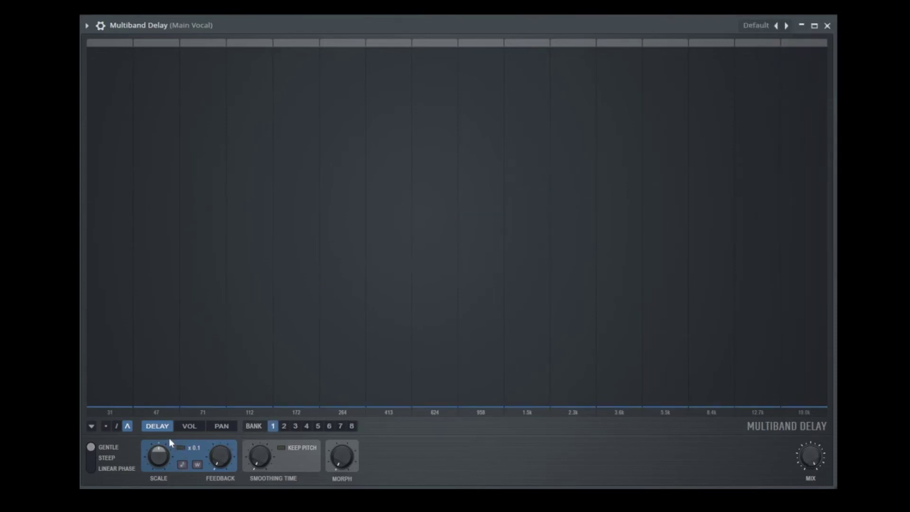
pyautogui.click(190, 426)
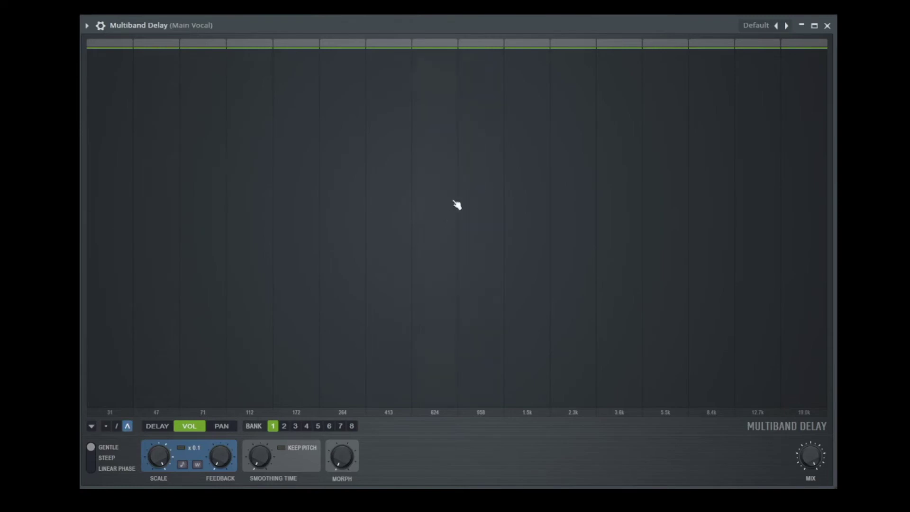
# Step: Shape band volumes into an arch toward 1.5k, with 31 Hz near silent and tapered highs
pyautogui.moveTo(465, 197)
pyautogui.mouseDown()
pyautogui.moveTo(456, 118)
pyautogui.moveTo(287, 224)
pyautogui.moveTo(181, 397)
pyautogui.moveTo(159, 405)
pyautogui.moveTo(131, 389)
pyautogui.mouseUp()
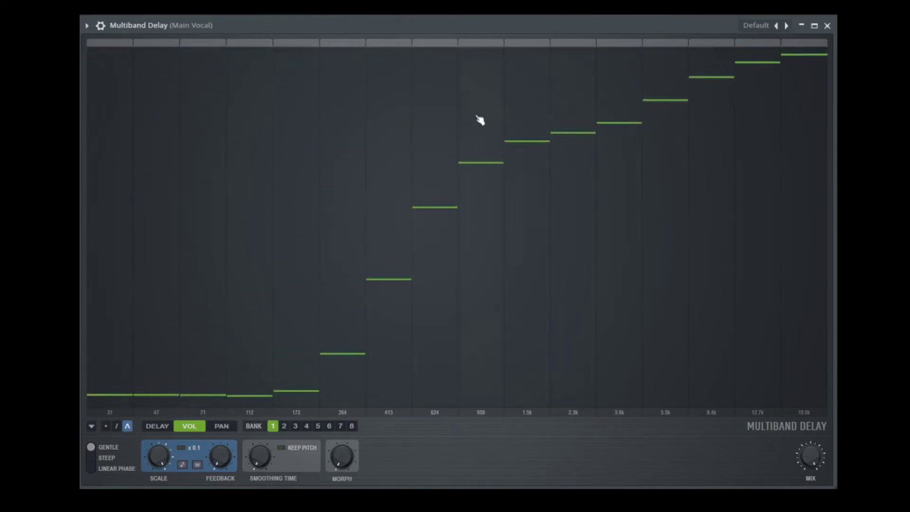
pyautogui.moveTo(470, 130)
pyautogui.mouseDown()
pyautogui.moveTo(475, 81)
pyautogui.moveTo(668, 132)
pyautogui.moveTo(780, 297)
pyautogui.moveTo(832, 401)
pyautogui.mouseUp()
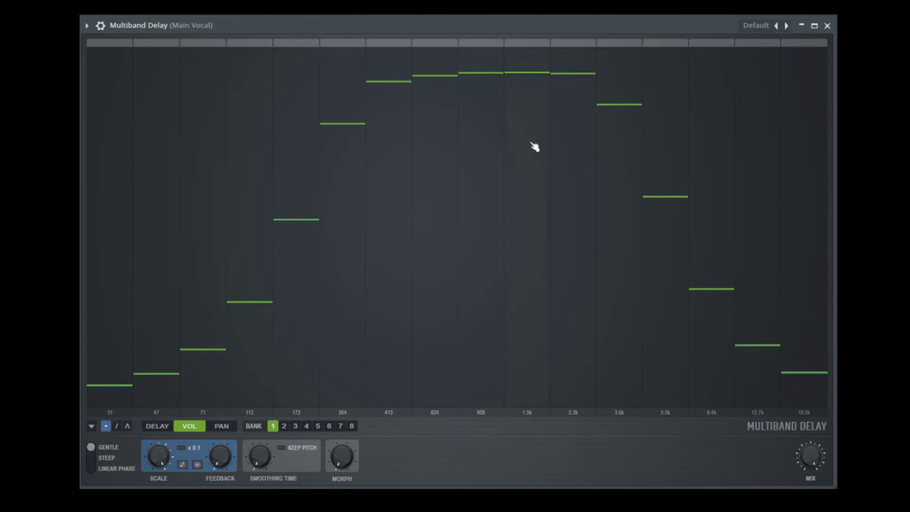
pyautogui.moveTo(512, 86)
pyautogui.mouseDown()
pyautogui.moveTo(512, 51)
pyautogui.moveTo(497, 62)
pyautogui.moveTo(435, 65)
pyautogui.mouseUp()
pyautogui.moveTo(594, 104)
pyautogui.mouseDown()
pyautogui.moveTo(717, 255)
pyautogui.moveTo(753, 263)
pyautogui.mouseUp()
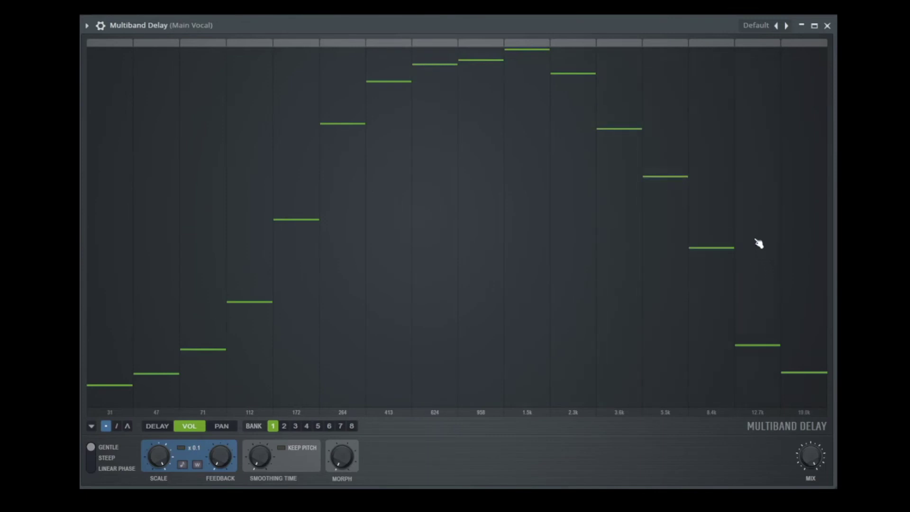
pyautogui.moveTo(751, 228)
pyautogui.mouseDown()
pyautogui.moveTo(732, 211)
pyautogui.moveTo(801, 256)
pyautogui.moveTo(811, 274)
pyautogui.mouseUp()
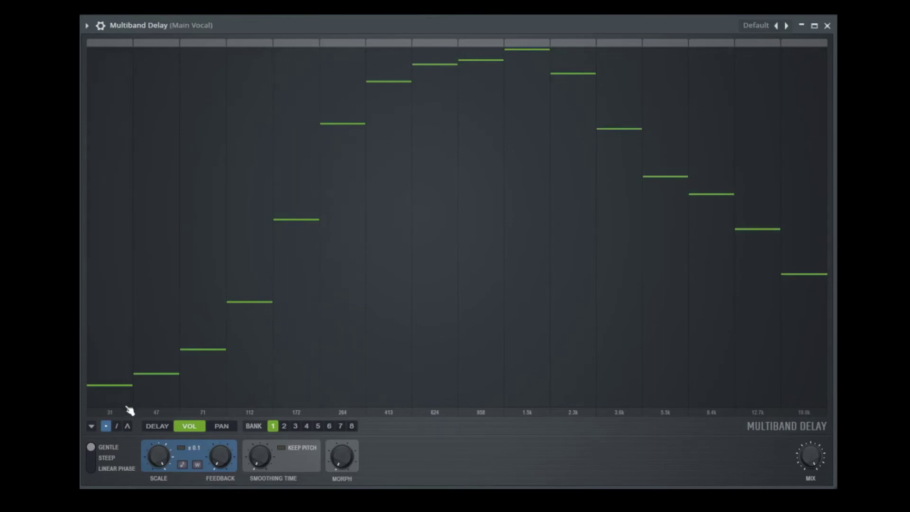
pyautogui.moveTo(128, 411)
pyautogui.mouseDown()
pyautogui.moveTo(129, 426)
pyautogui.moveTo(205, 398)
pyautogui.moveTo(248, 350)
pyautogui.moveTo(292, 271)
pyautogui.mouseUp()
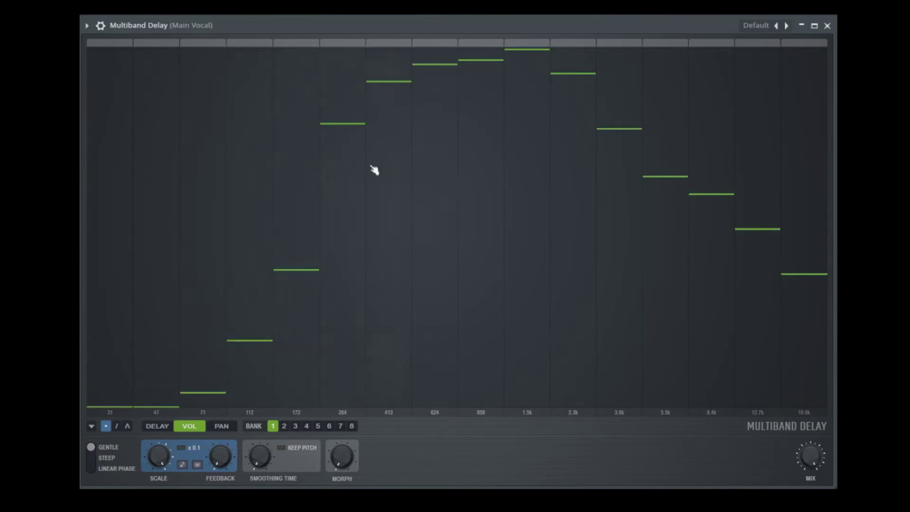
pyautogui.moveTo(358, 160)
pyautogui.mouseDown()
pyautogui.moveTo(355, 166)
pyautogui.moveTo(380, 118)
pyautogui.moveTo(395, 110)
pyautogui.mouseUp()
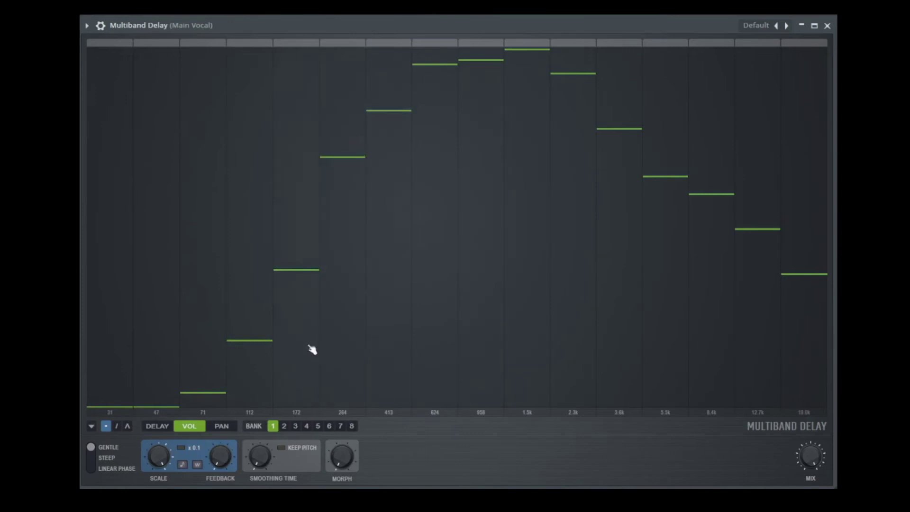
pyautogui.click(222, 427)
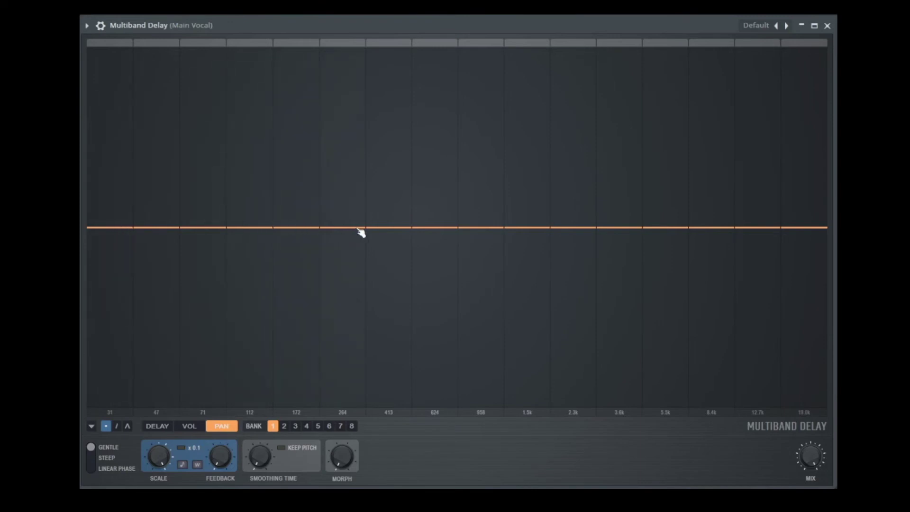
# Step: Pan the 413 to 2.3k bands alternately left and right, pushing 858 and 1.5k fully out
pyautogui.moveTo(406, 268); pyautogui.dragTo(402, 264)
pyautogui.click(455, 174)
pyautogui.click(486, 330)
pyautogui.click(540, 118)
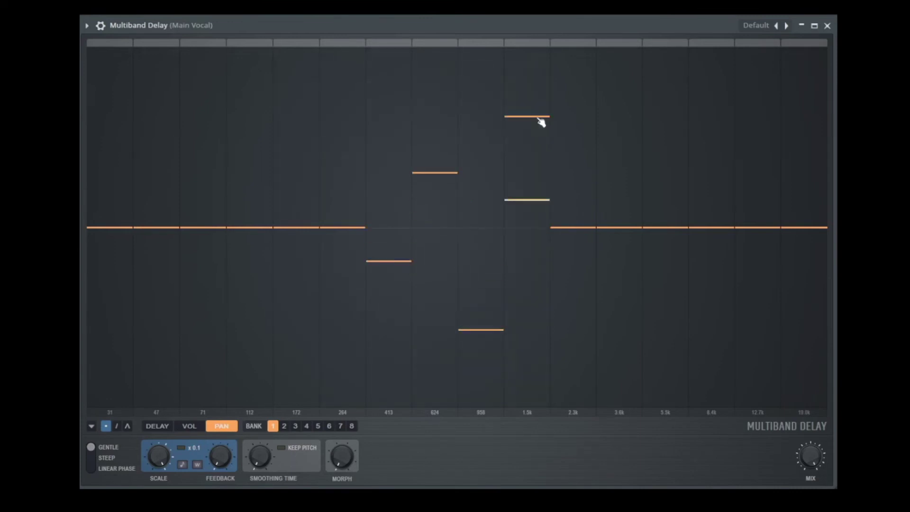
pyautogui.click(576, 394)
pyautogui.moveTo(523, 76); pyautogui.dragTo(526, 48)
pyautogui.moveTo(493, 341); pyautogui.dragTo(492, 377)
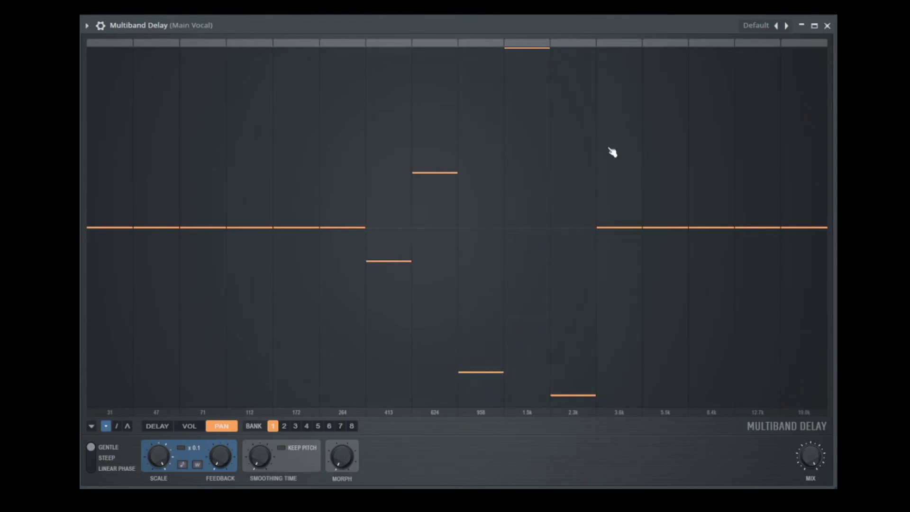
# Step: Continue alternating pans across the 3.6k, 5.5k, 8.4k, 12.7k and highest bands
pyautogui.moveTo(611, 102); pyautogui.dragTo(619, 63)
pyautogui.moveTo(686, 327); pyautogui.dragTo(675, 357)
pyautogui.click(713, 96)
pyautogui.click(757, 328)
pyautogui.click(803, 162)
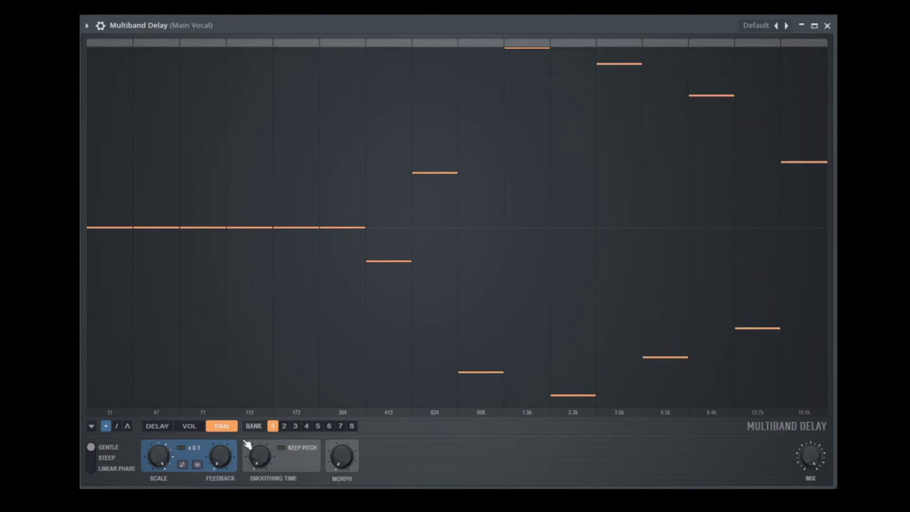
pyautogui.click(157, 426)
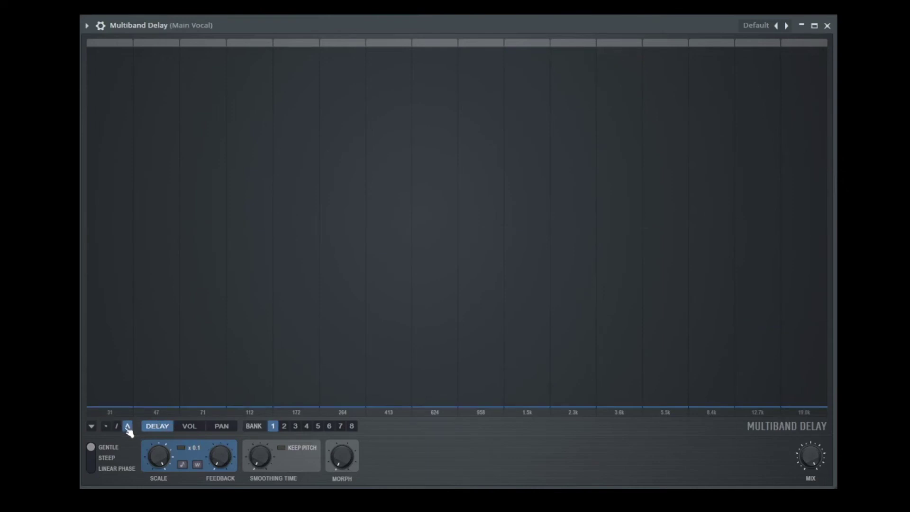
# Step: Draw delay times as a smooth arch rising from 31 Hz to a 1.5k peak, then falling toward the high bands
pyautogui.moveTo(351, 276)
pyautogui.mouseDown()
pyautogui.moveTo(415, 232)
pyautogui.moveTo(550, 109)
pyautogui.moveTo(634, 120)
pyautogui.moveTo(480, 139)
pyautogui.moveTo(441, 93)
pyautogui.moveTo(447, 71)
pyautogui.mouseUp()
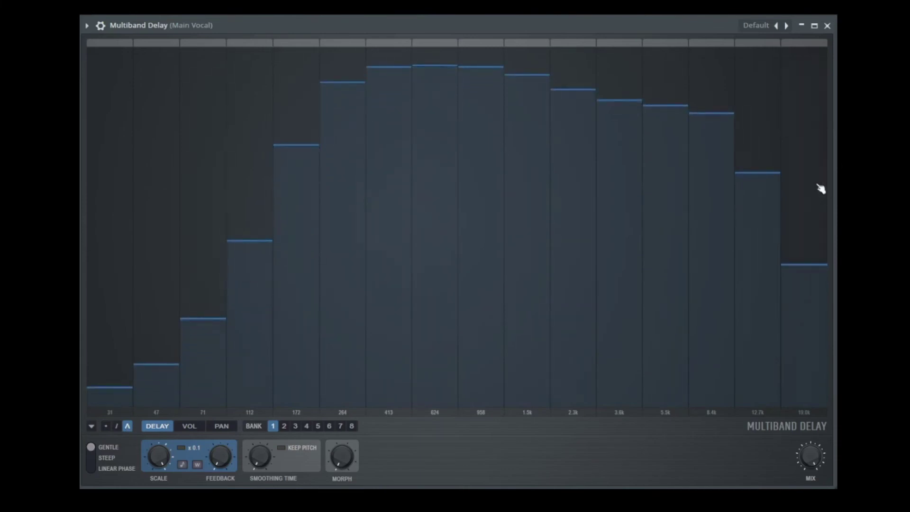
pyautogui.moveTo(592, 191)
pyautogui.mouseDown()
pyautogui.moveTo(672, 151)
pyautogui.moveTo(788, 188)
pyautogui.moveTo(499, 75)
pyautogui.moveTo(525, 78)
pyautogui.mouseUp()
pyautogui.moveTo(109, 359); pyautogui.dragTo(310, 146)
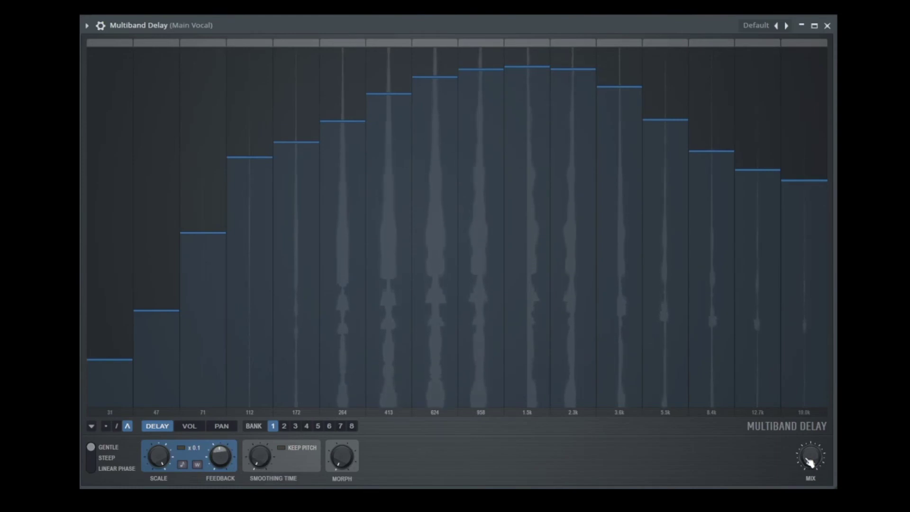
# Step: Lower the delay MIX to a partial blend and shift the plugin window upward
pyautogui.click(810, 461)
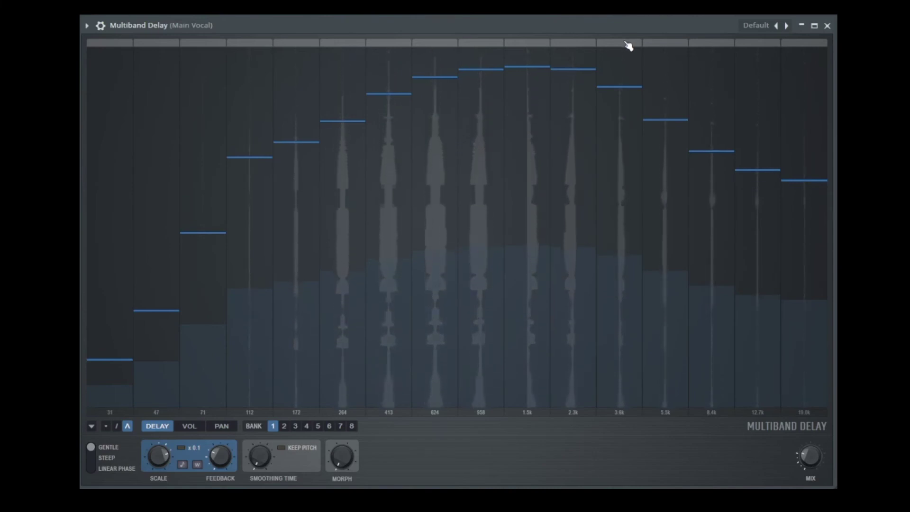
pyautogui.moveTo(601, 27); pyautogui.dragTo(605, 6)
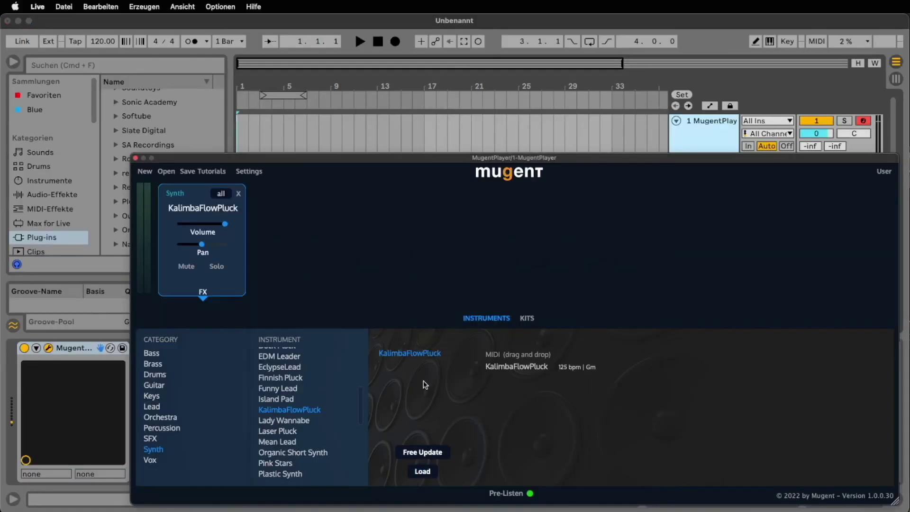
# Step: Drop the KalimbaFlowPluck MIDI clip onto the arrangement track, move the player right, and show its effects
pyautogui.moveTo(517, 369); pyautogui.dragTo(281, 136)
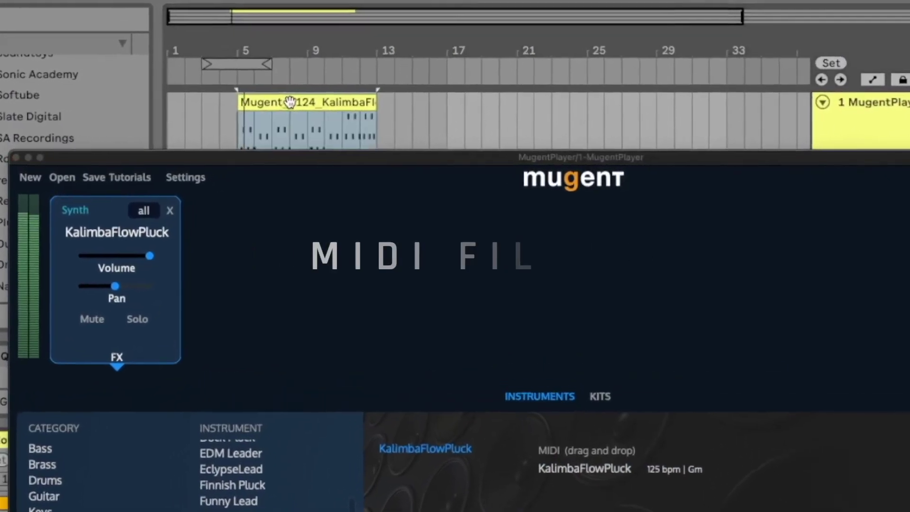
pyautogui.moveTo(272, 158); pyautogui.dragTo(881, 171)
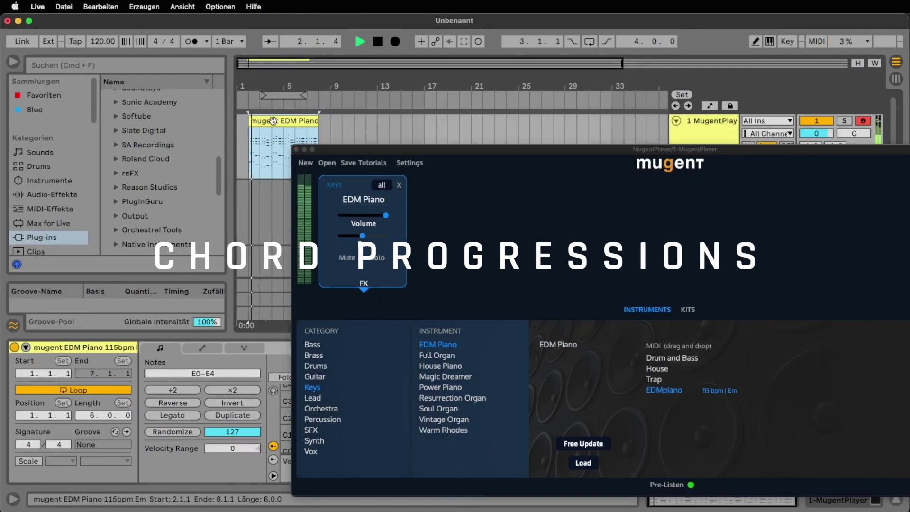
pyautogui.click(363, 289)
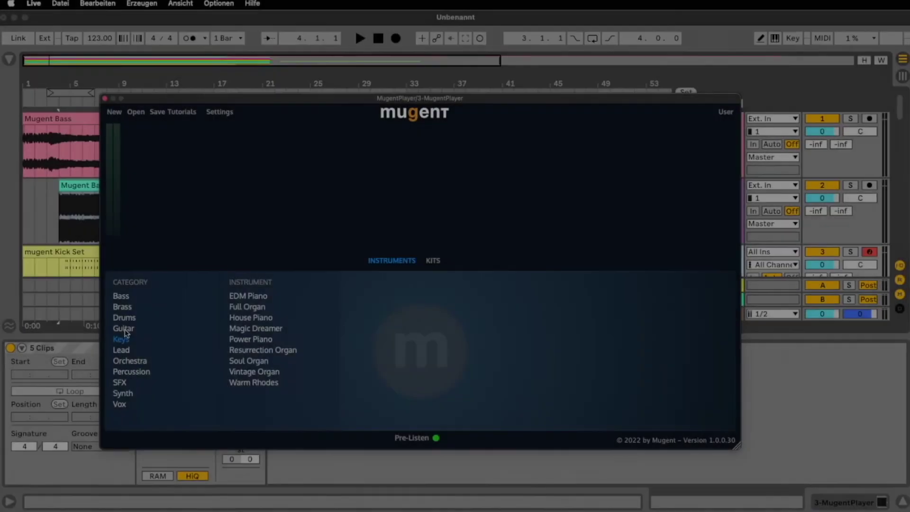
# Step: Load the Drain Pad synth from the Synth category, then pick the House kit category
pyautogui.click(114, 329)
pyautogui.click(119, 354)
pyautogui.click(116, 365)
pyautogui.click(116, 376)
pyautogui.click(105, 403)
pyautogui.click(249, 378)
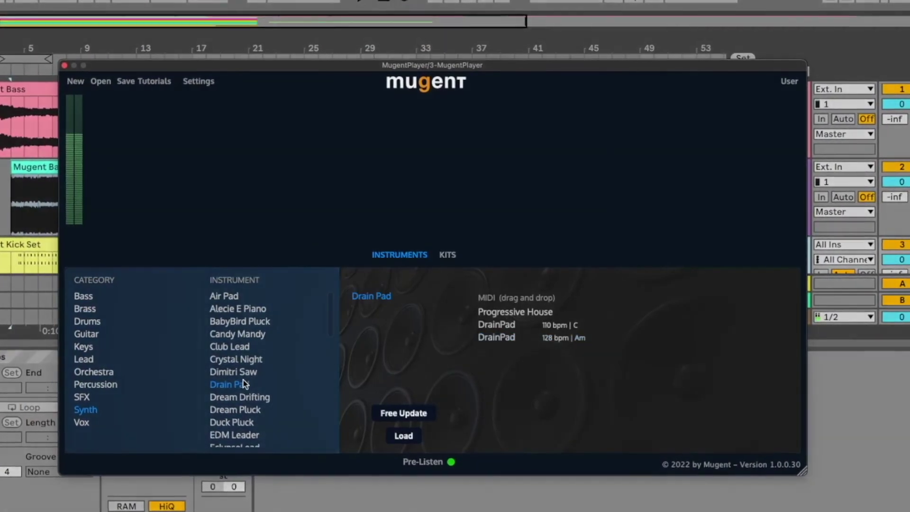
pyautogui.doubleClick(244, 379)
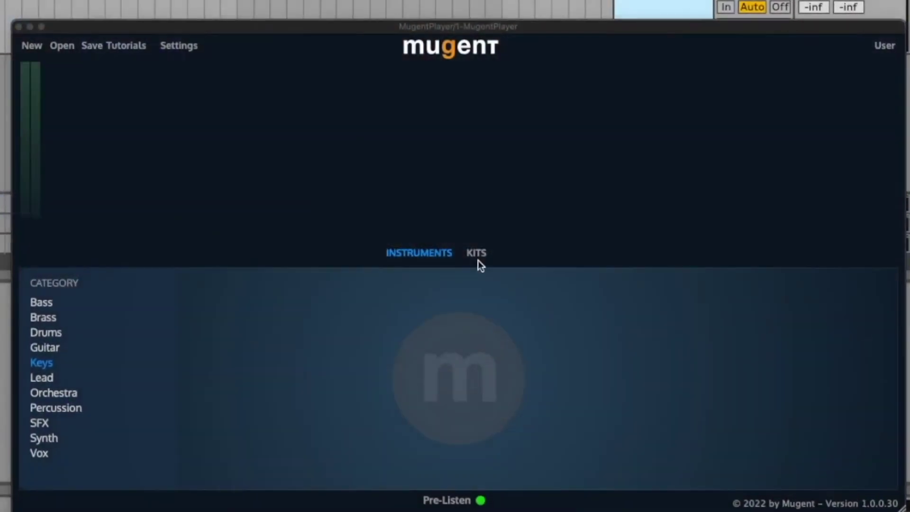
pyautogui.click(478, 258)
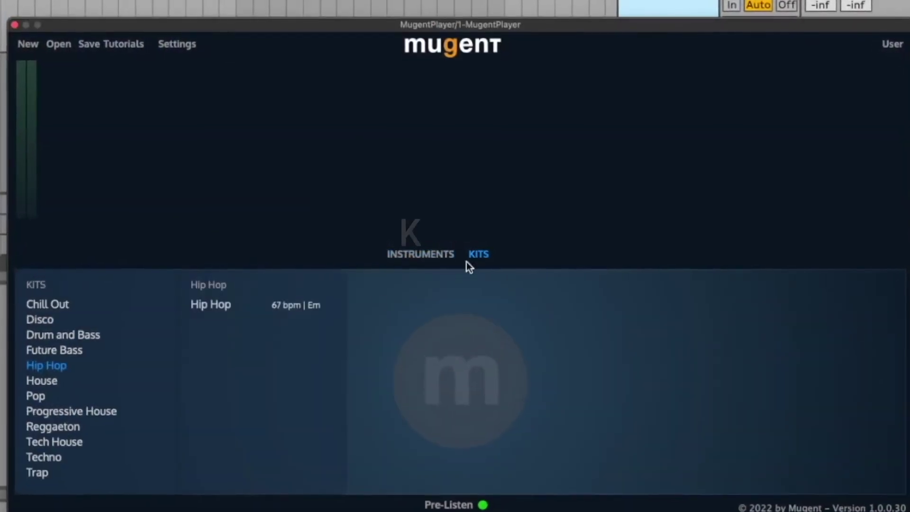
pyautogui.click(46, 381)
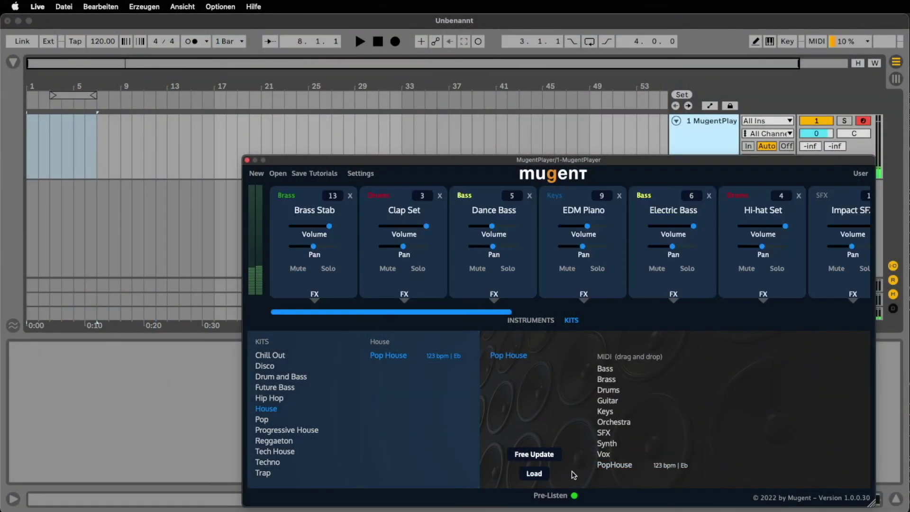
# Step: Place the whole PopHouse kit into the arrangement and inspect the Impact SFX clip's notes
pyautogui.moveTo(612, 465); pyautogui.dragTo(31, 159)
pyautogui.click(49, 154)
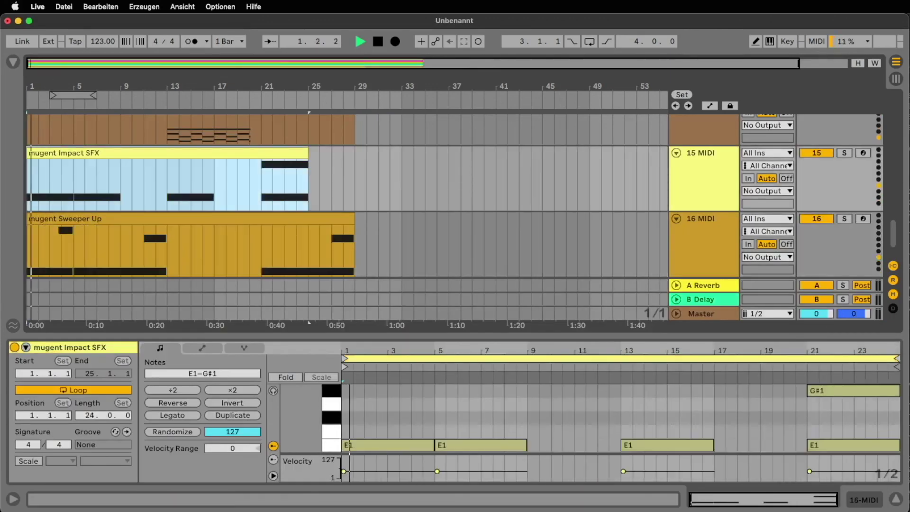
pyautogui.scroll(5, 133, 161)
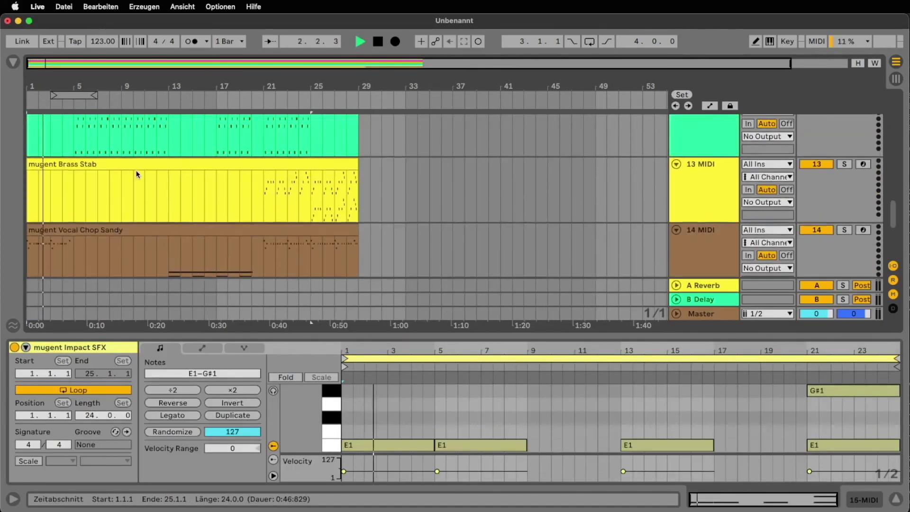
pyautogui.scroll(10, 137, 174)
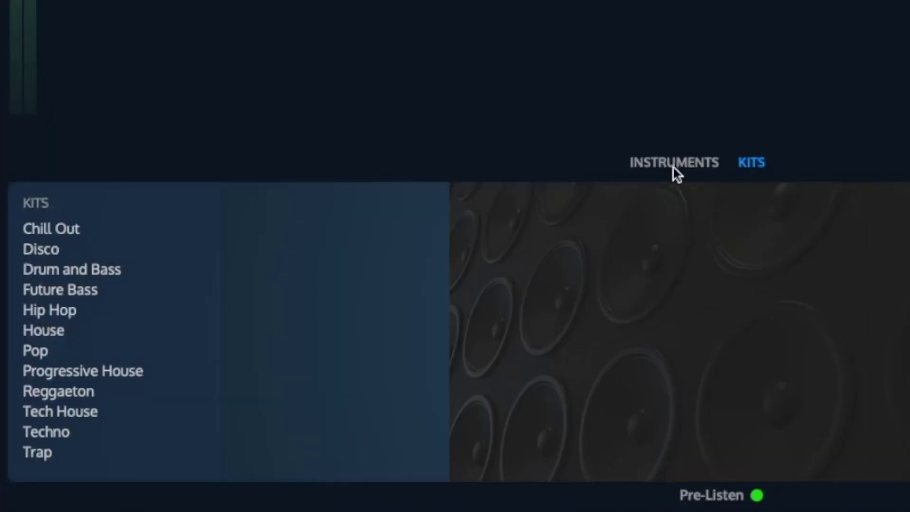
# Step: Add the HipHopChill pattern from Hip Hop Classic Drums to the arrangement
pyautogui.click(674, 164)
pyautogui.click(29, 229)
pyautogui.click(39, 249)
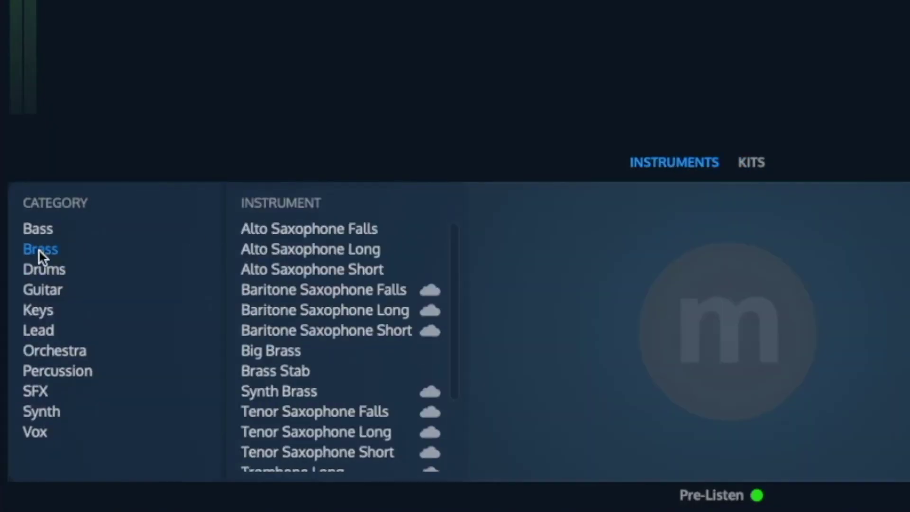
pyautogui.click(45, 269)
pyautogui.click(314, 311)
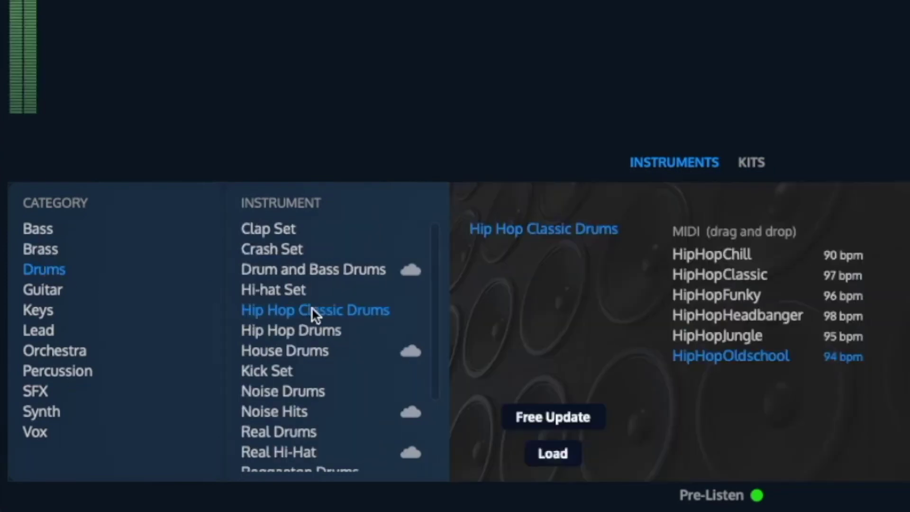
pyautogui.moveTo(727, 258); pyautogui.dragTo(860, 148)
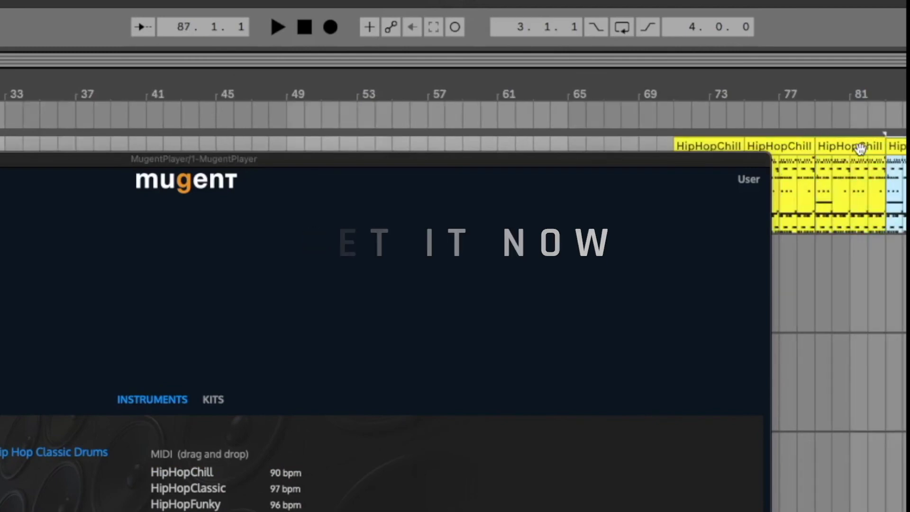